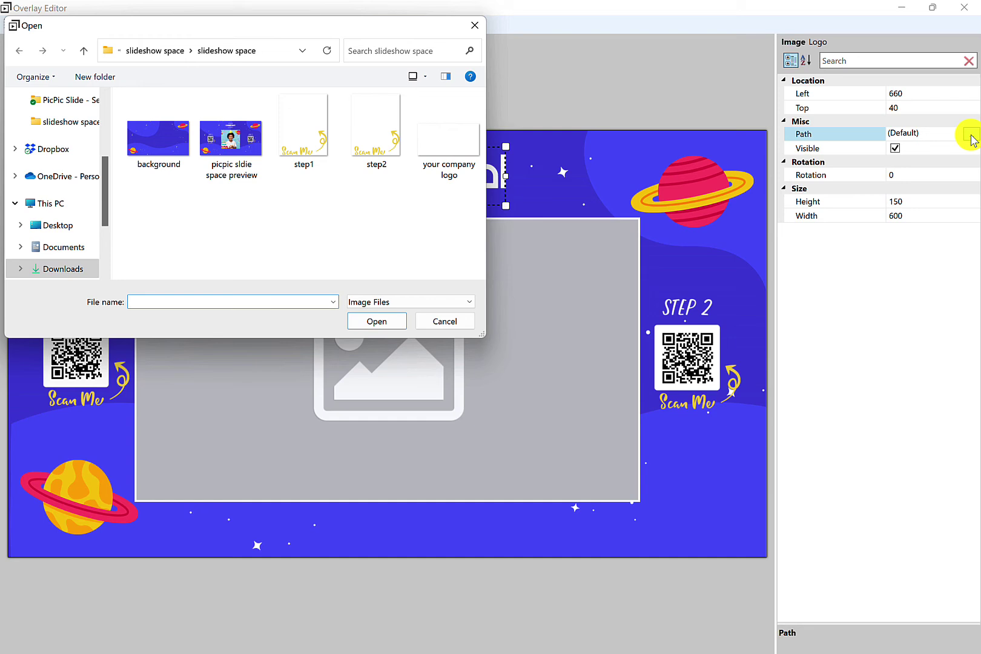
Choose the "your company logo" file as the image for the logo
{"action": "double_click", "coordinate": [448, 140]}
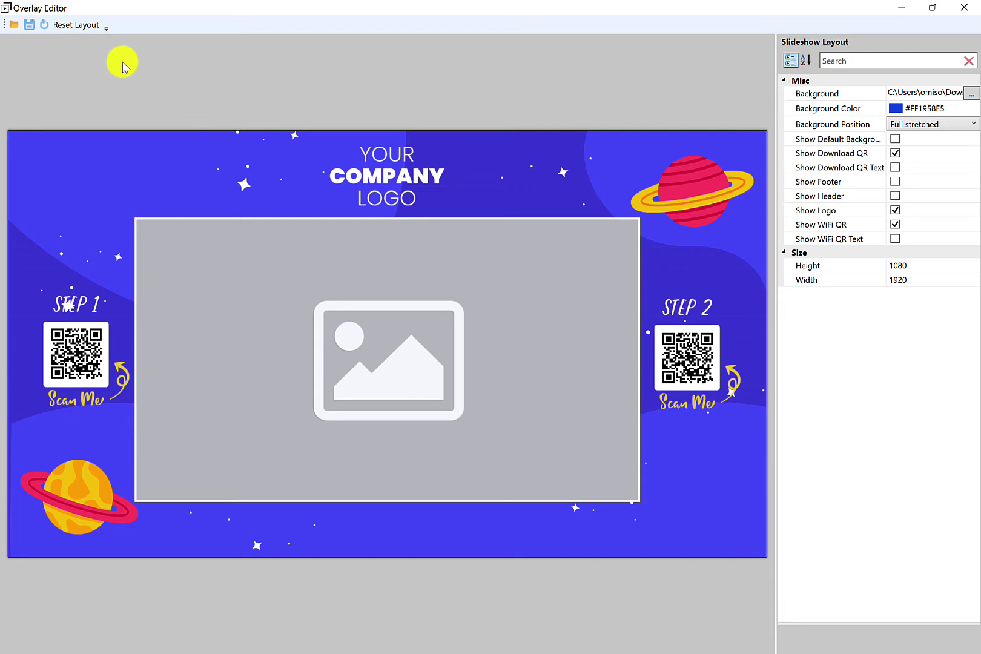
Reset the layout, discarding the unsaved changes, and turn off the default background
{"action": "left_click", "coordinate": [68, 27]}
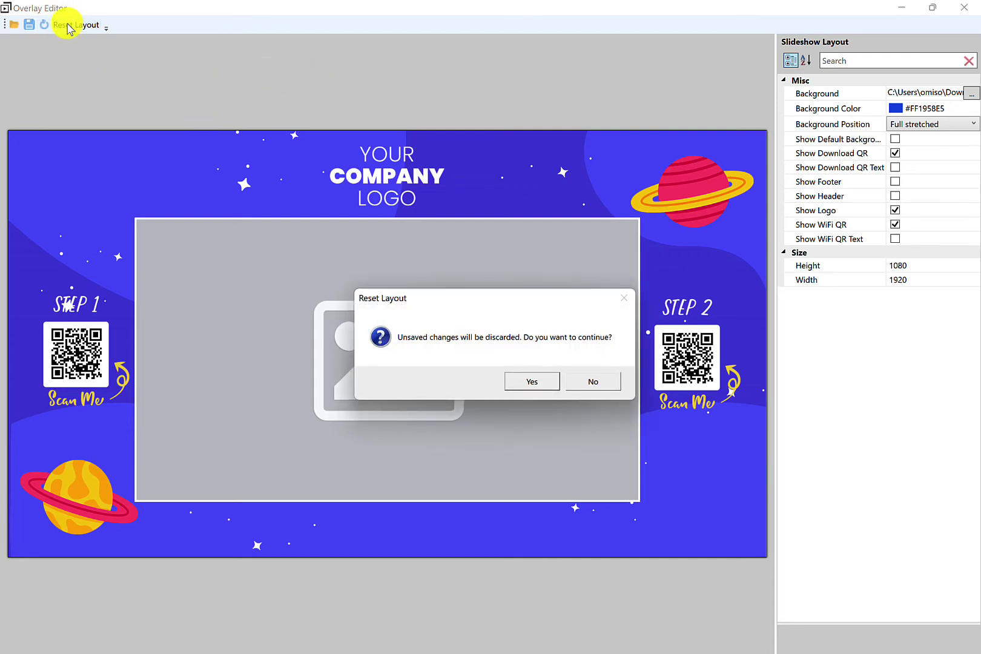
{"action": "left_click", "coordinate": [533, 381]}
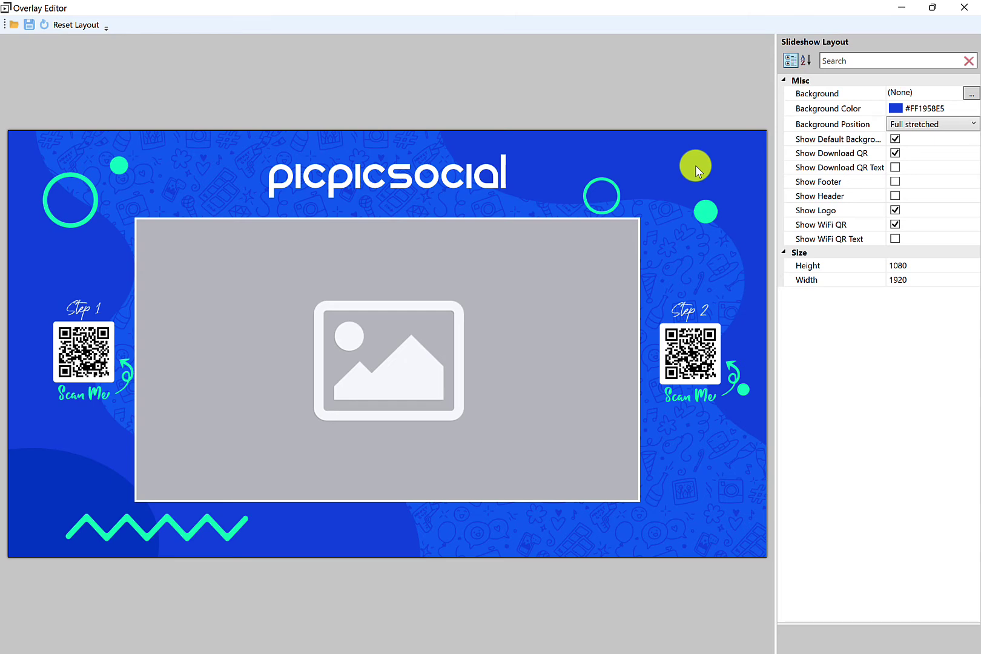
{"action": "left_click", "coordinate": [895, 140]}
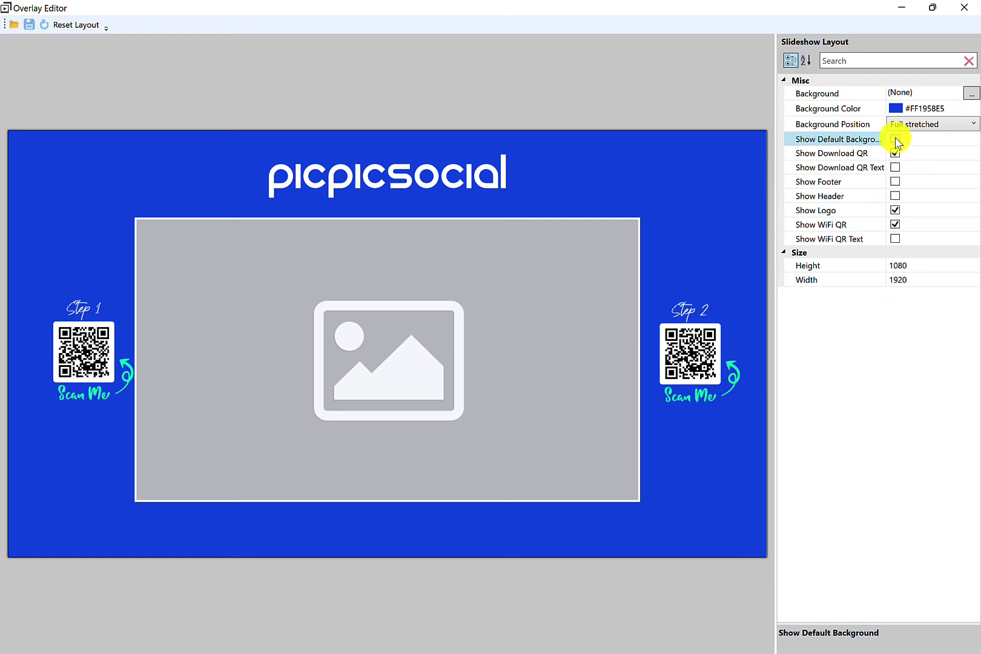
Set the slideshow layout's background color to Black
{"action": "left_click", "coordinate": [923, 109]}
{"action": "left_click", "coordinate": [922, 108]}
{"action": "left_click", "coordinate": [922, 108]}
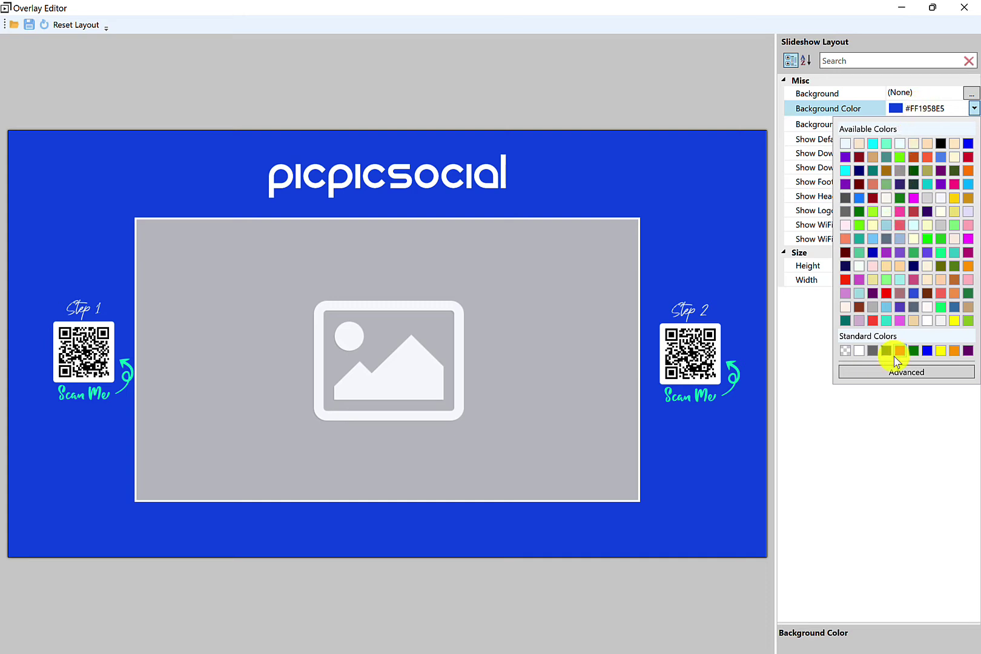
{"action": "left_click", "coordinate": [845, 213]}
{"action": "left_click", "coordinate": [915, 109]}
{"action": "type", "text": "Black"}
{"action": "key", "text": "Return"}
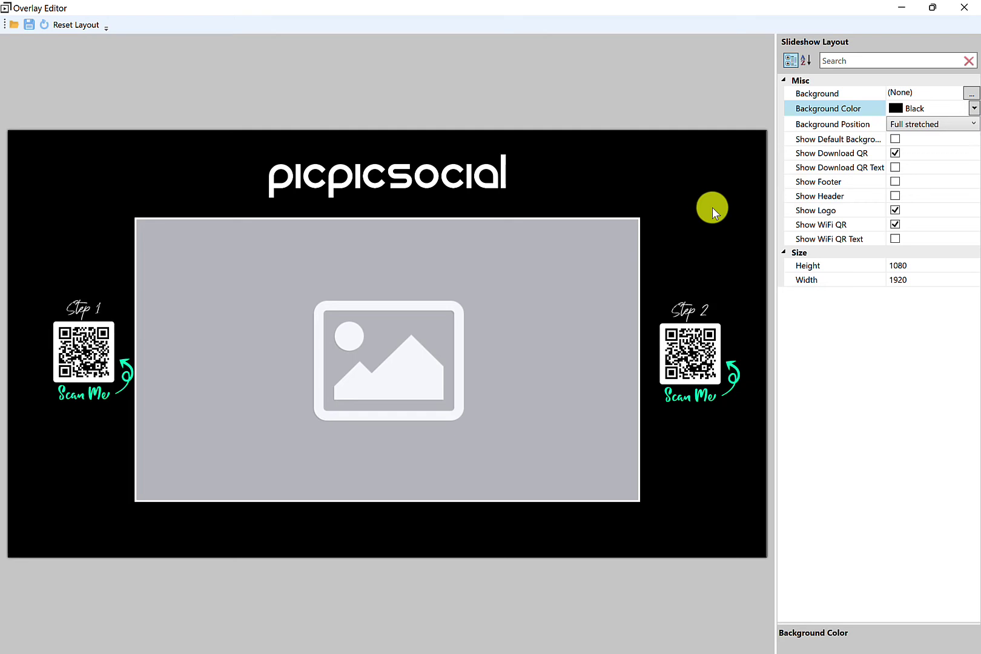
Hide the logo and show it again
{"action": "left_click", "coordinate": [895, 211]}
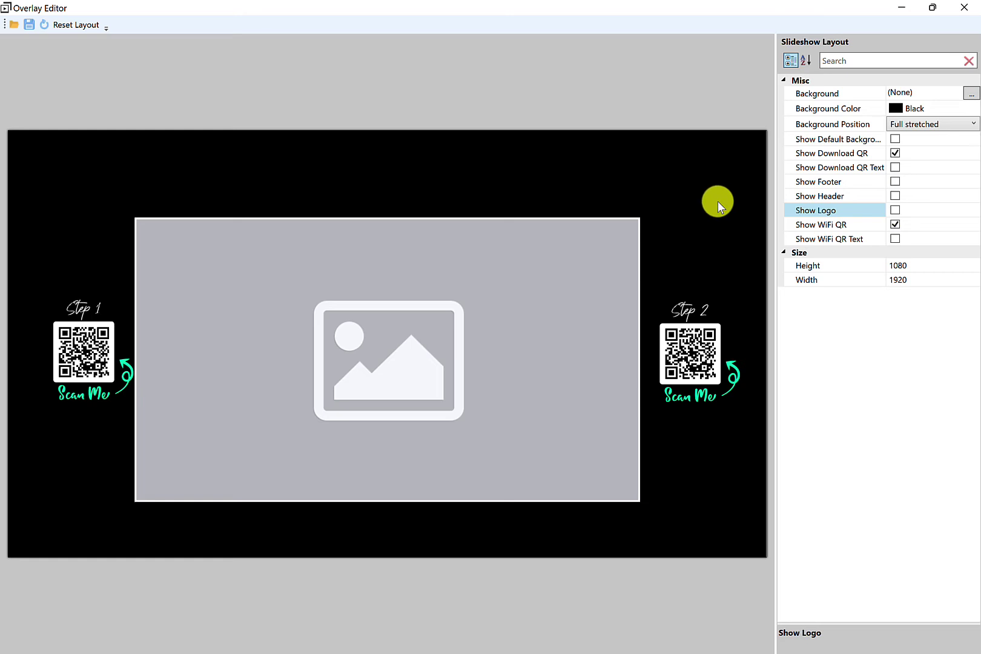
{"action": "left_click", "coordinate": [895, 212]}
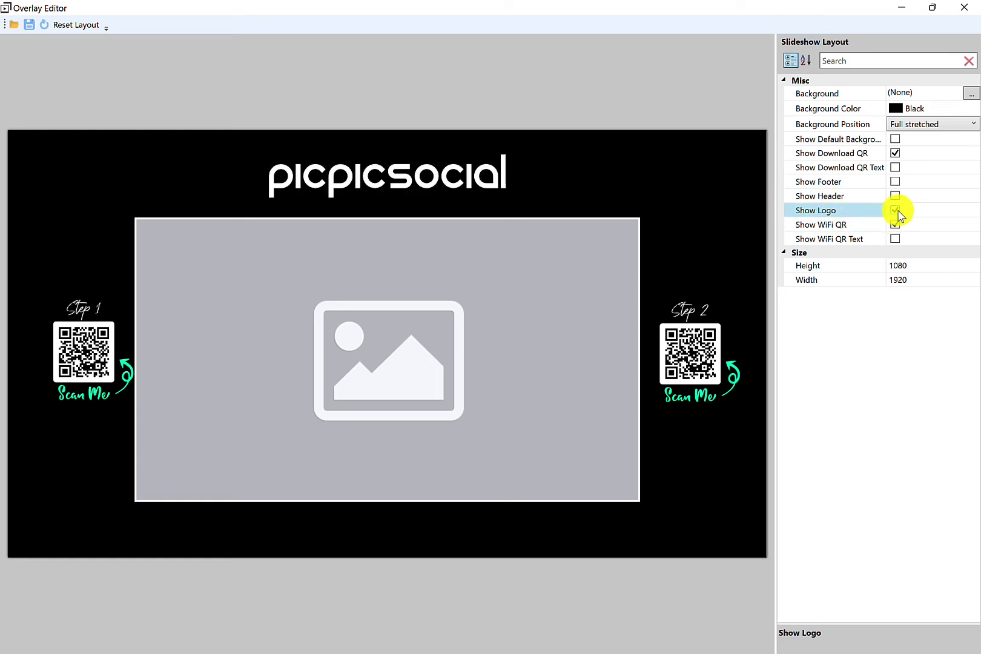
Hide the WiFi QR background image and move the WiFi QR code into the middle of the layout's left margin
{"action": "left_click", "coordinate": [67, 361]}
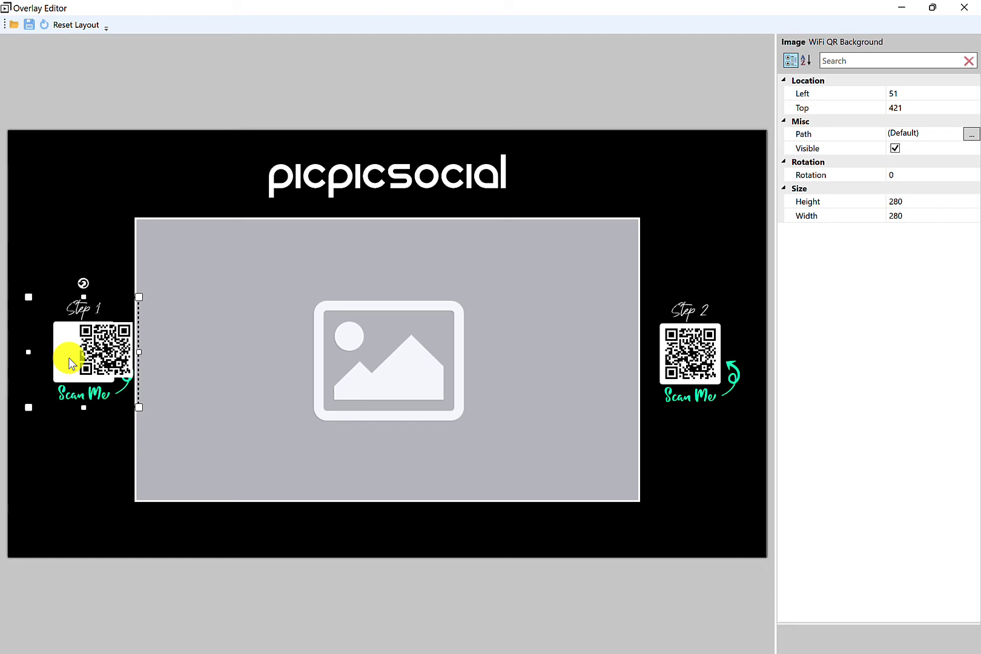
{"action": "left_click_drag", "start_coordinate": [68, 361], "coordinate": [63, 360]}
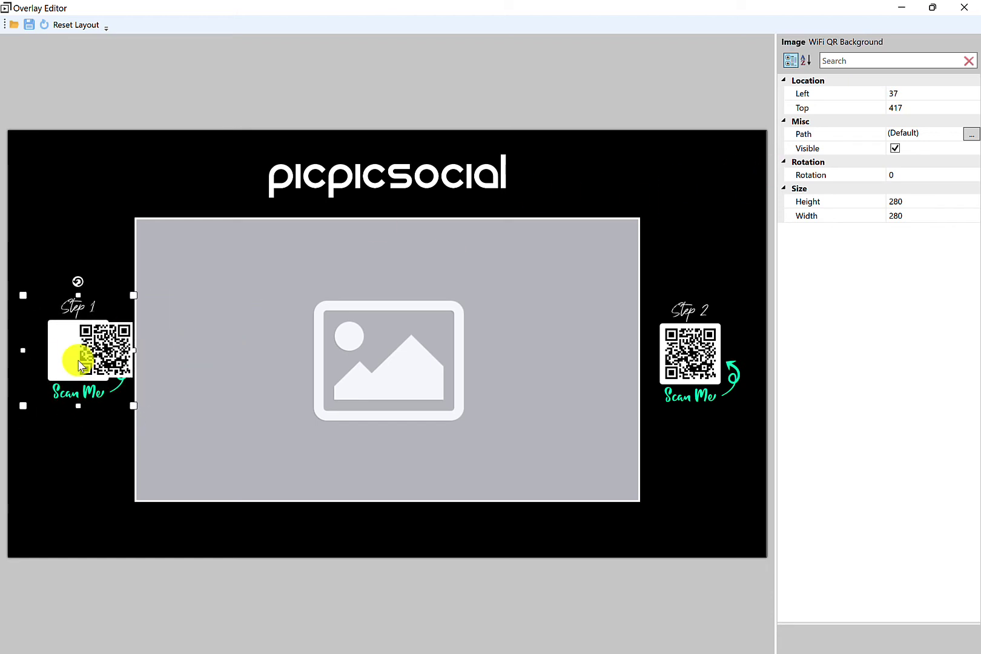
{"action": "left_click", "coordinate": [896, 152]}
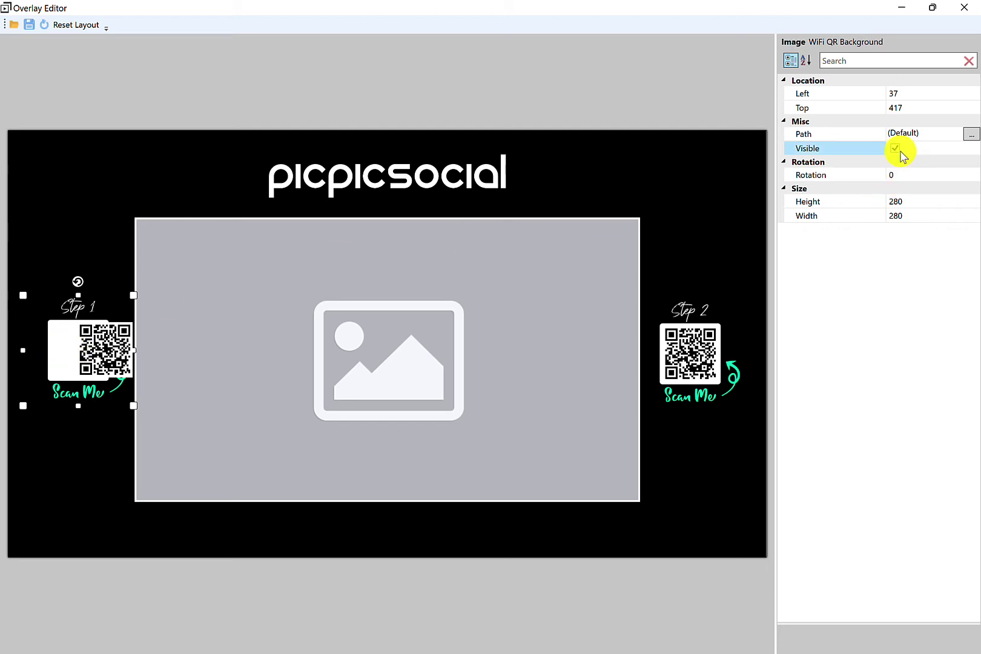
{"action": "left_click", "coordinate": [899, 153]}
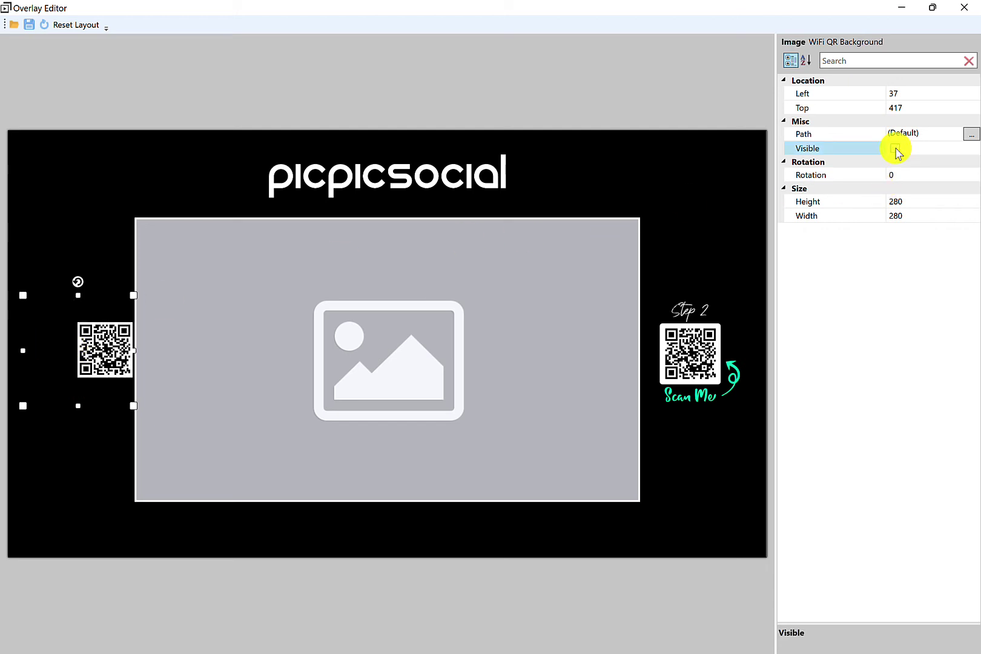
{"action": "left_click", "coordinate": [110, 421]}
{"action": "left_click_drag", "start_coordinate": [112, 361], "coordinate": [101, 327]}
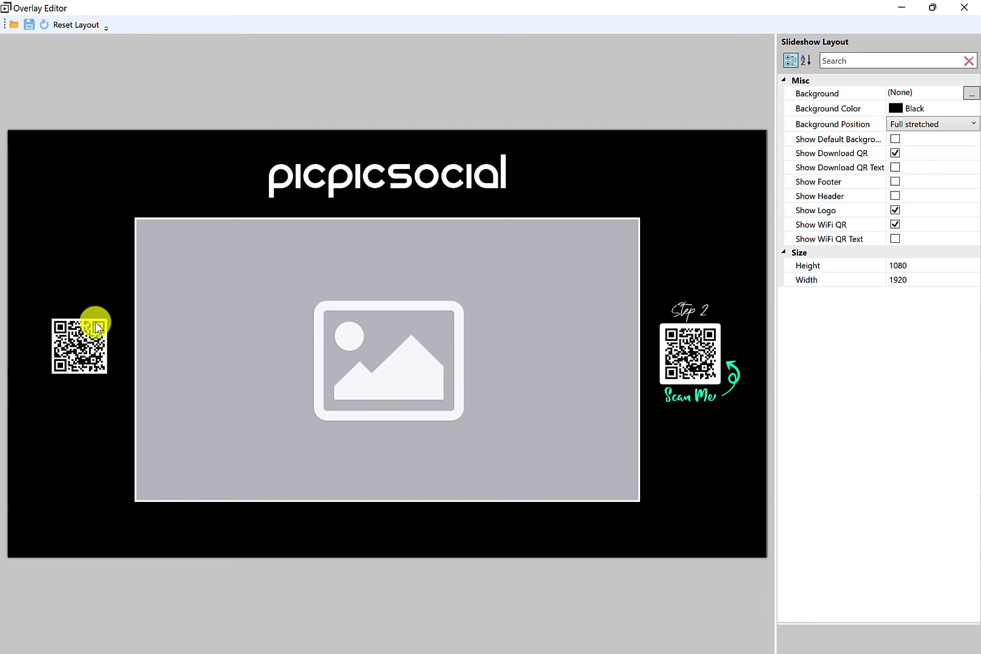
Show the WiFi QR text and place its label above the WiFi QR code at about Left 88, Top 387
{"action": "left_click", "coordinate": [807, 239]}
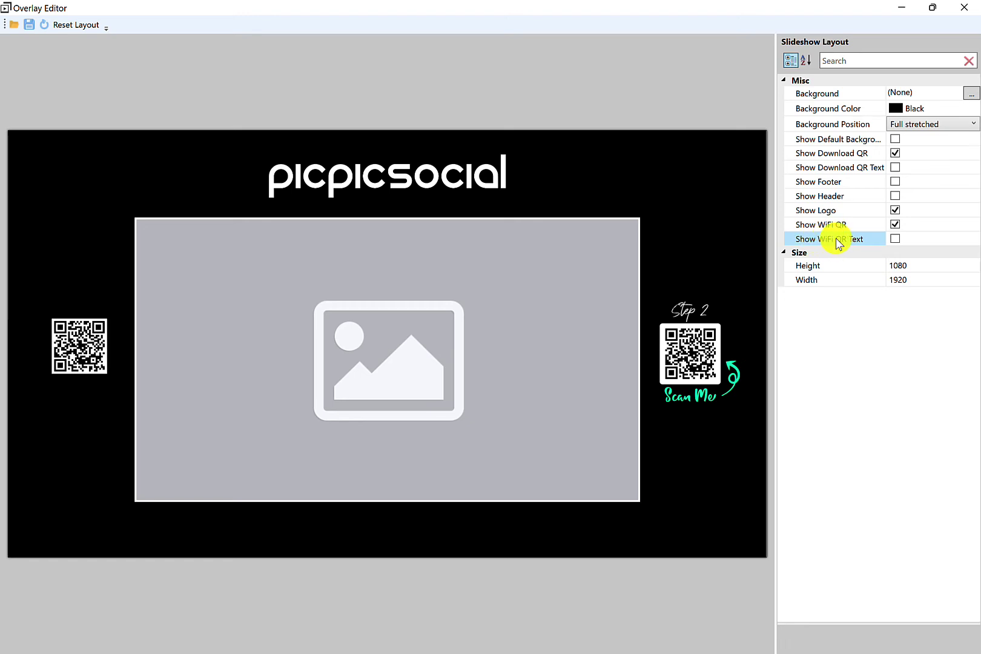
{"action": "left_click", "coordinate": [895, 238]}
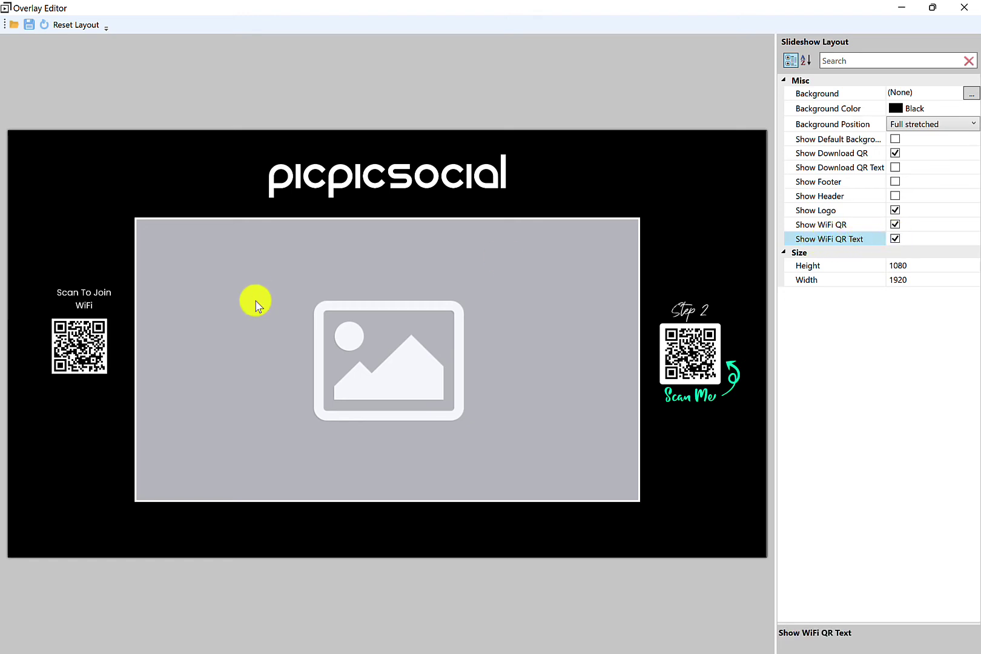
{"action": "left_click", "coordinate": [86, 294]}
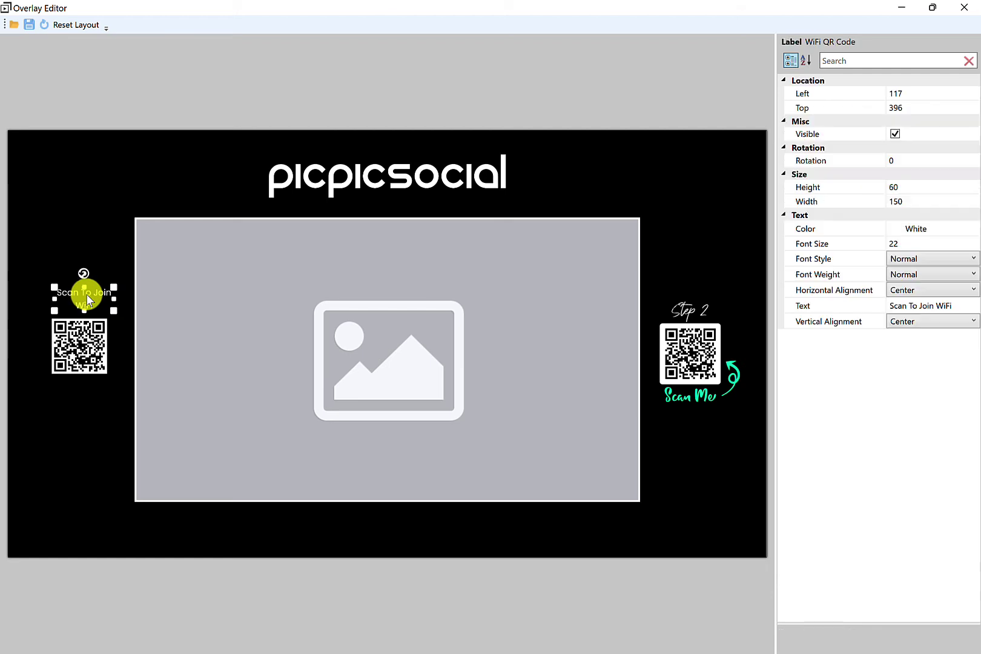
{"action": "left_click_drag", "start_coordinate": [88, 295], "coordinate": [76, 291]}
Examine the WiFi QR label's location, color, font, alignment and text properties
{"action": "left_click", "coordinate": [893, 108]}
{"action": "left_click", "coordinate": [920, 94]}
{"action": "left_click", "coordinate": [913, 228]}
{"action": "left_click", "coordinate": [918, 290]}
{"action": "left_click", "coordinate": [915, 275]}
{"action": "left_click", "coordinate": [898, 244]}
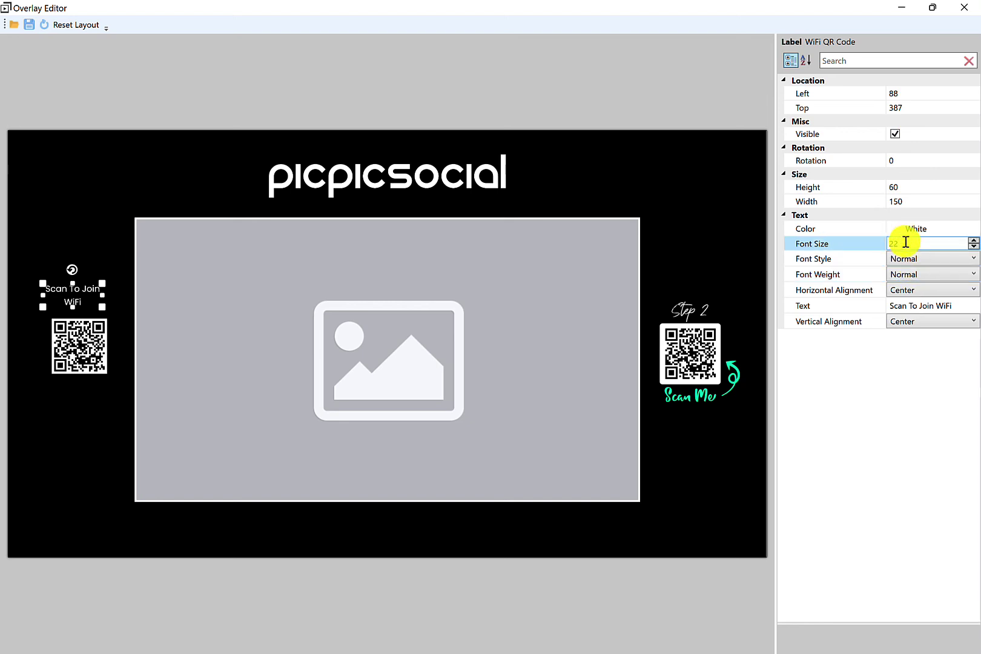
{"action": "left_click", "coordinate": [906, 260]}
{"action": "left_click", "coordinate": [908, 275]}
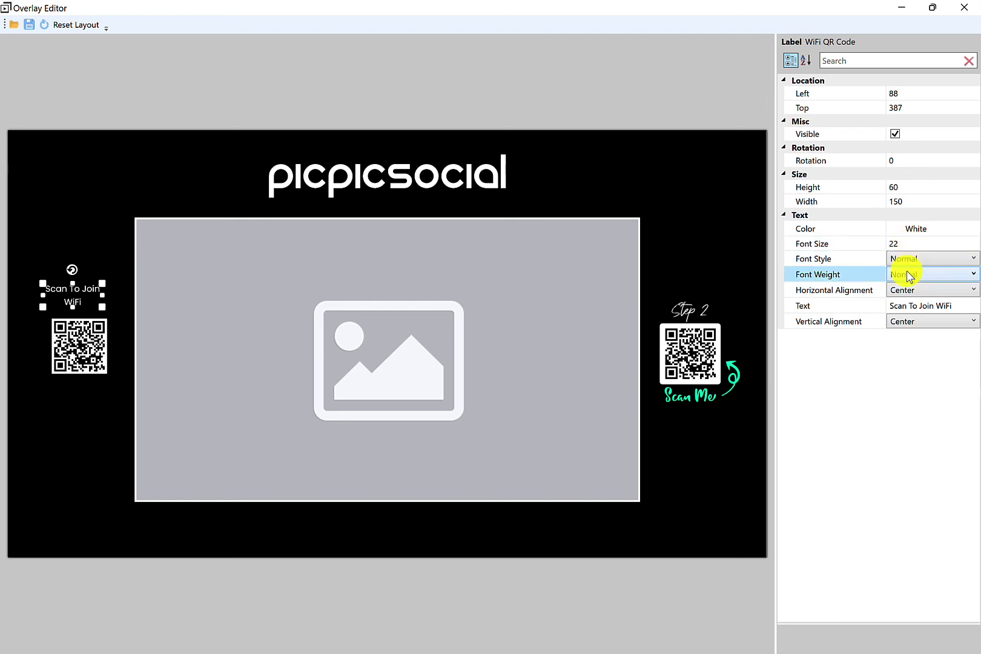
{"action": "left_click", "coordinate": [916, 288]}
{"action": "left_click", "coordinate": [931, 305]}
{"action": "left_click", "coordinate": [930, 305]}
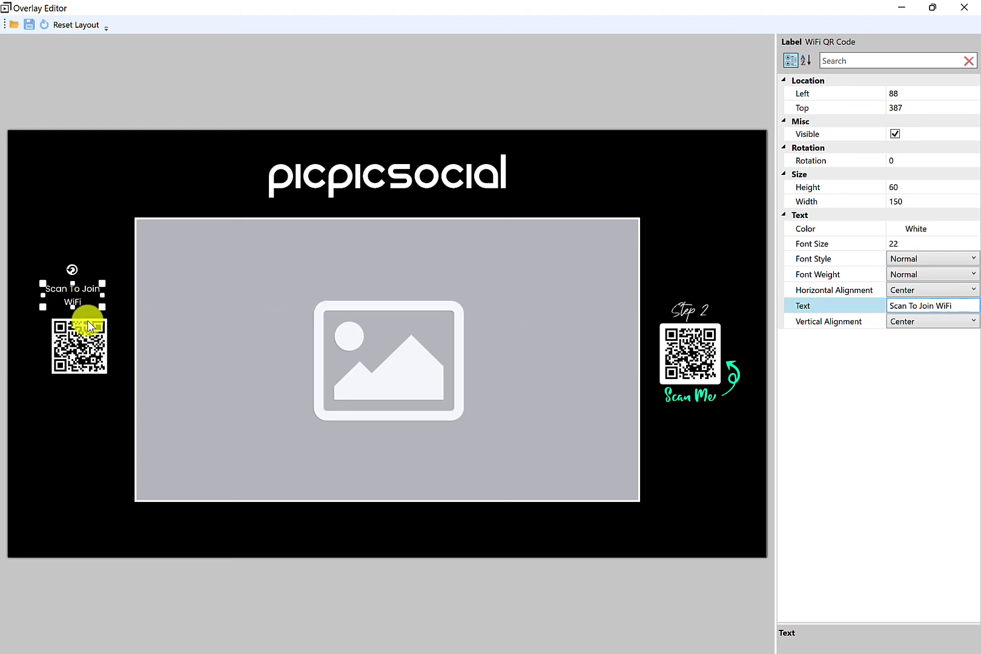
{"action": "left_click", "coordinate": [688, 276]}
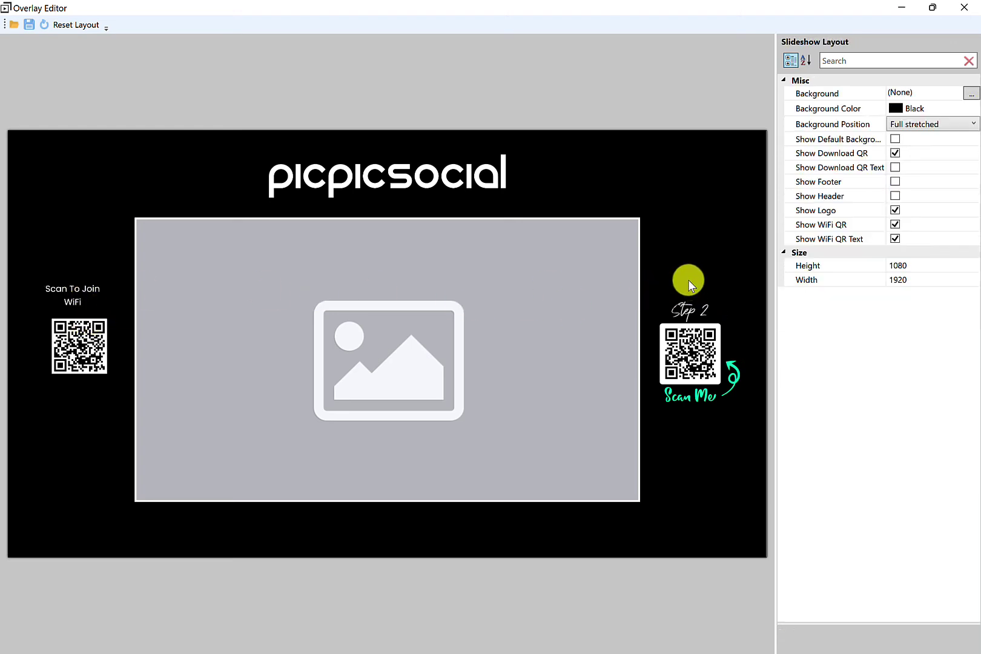
Move the Download QR code up above the Step 2 artwork and hide the Download QR background image
{"action": "left_click", "coordinate": [692, 344]}
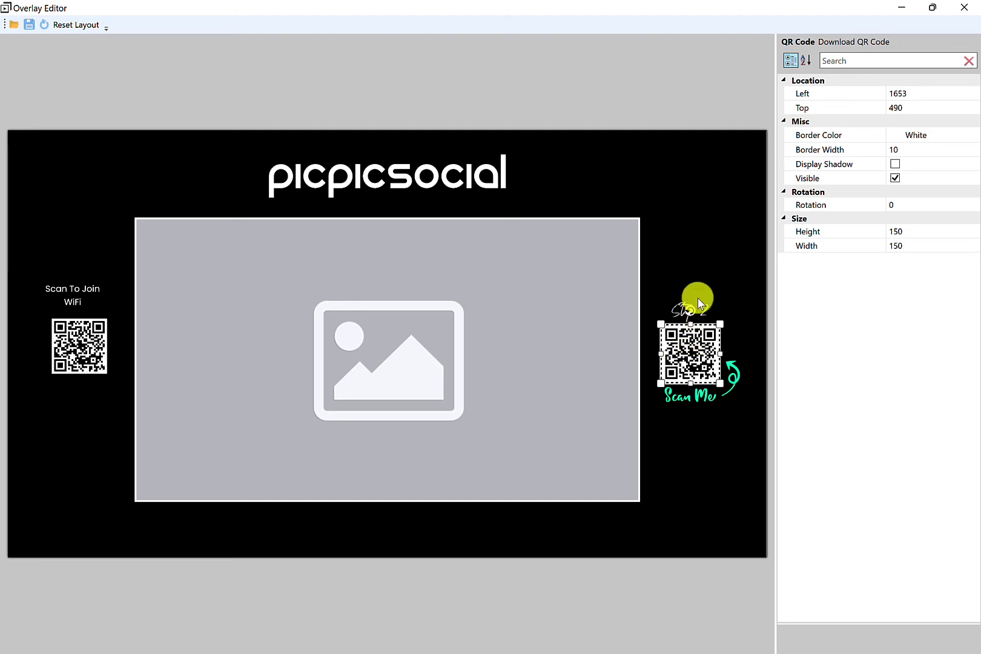
{"action": "left_click", "coordinate": [702, 293]}
{"action": "left_click", "coordinate": [690, 366]}
{"action": "left_click_drag", "start_coordinate": [686, 351], "coordinate": [697, 264]}
{"action": "left_click", "coordinate": [693, 363]}
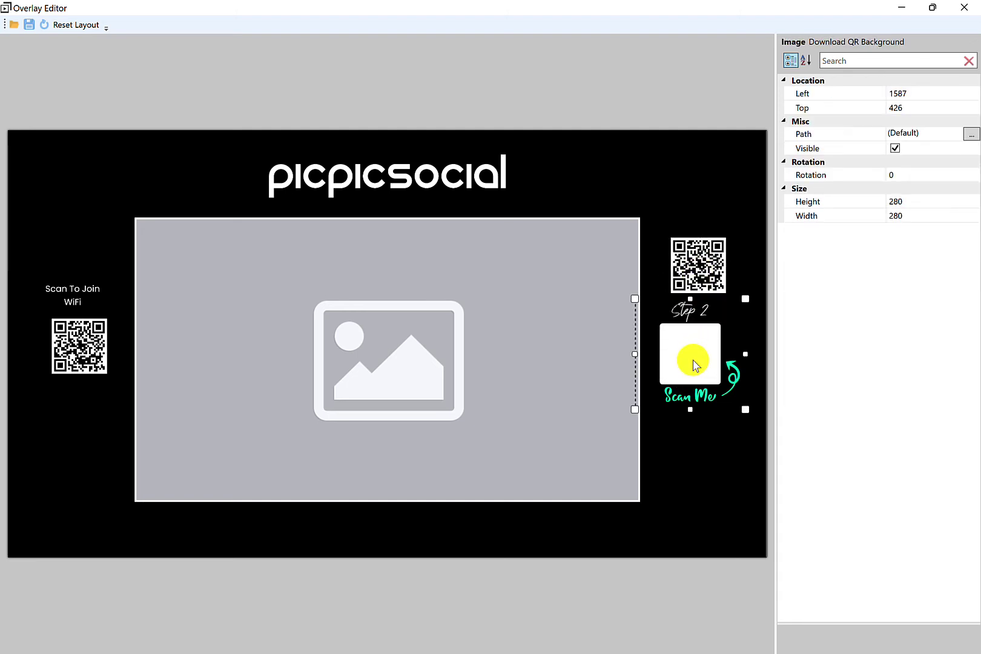
{"action": "key", "text": "h"}
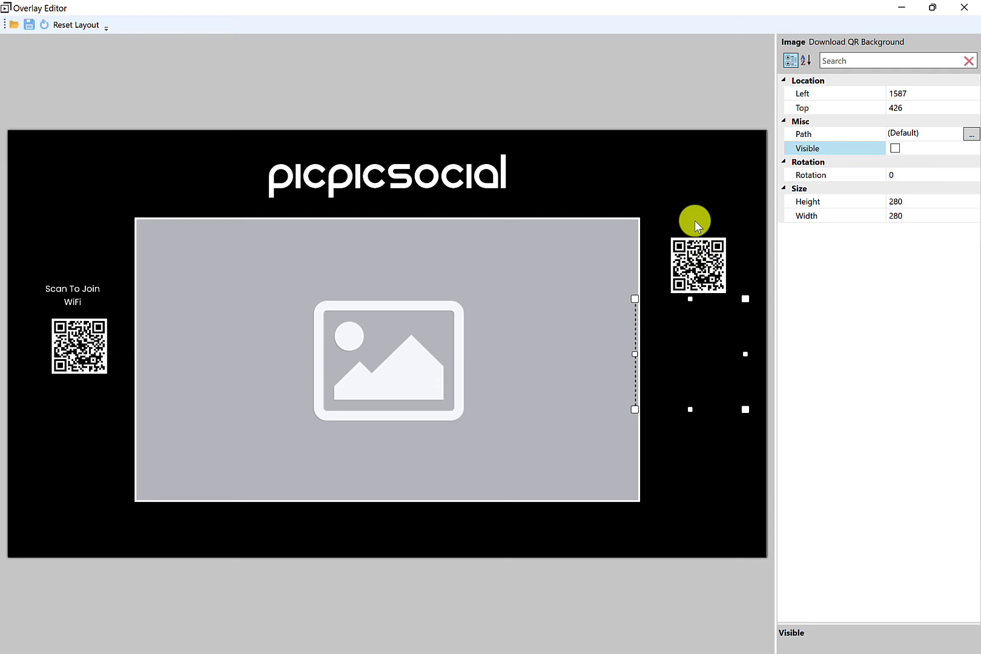
Show the Download QR text and move the Download QR code down to just below that label
{"action": "left_click", "coordinate": [679, 190]}
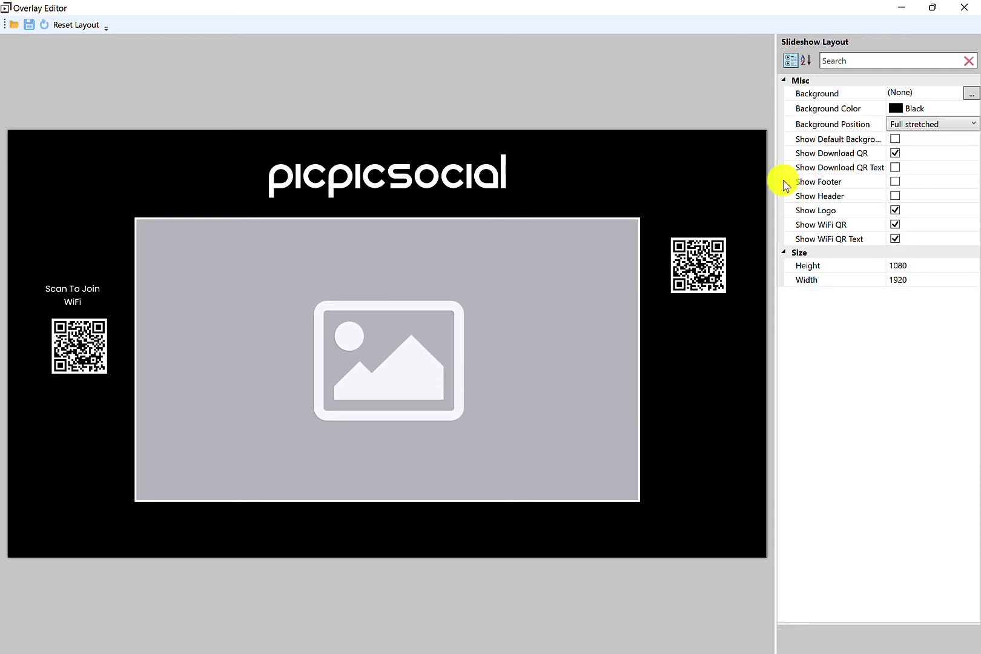
{"action": "left_click", "coordinate": [895, 170]}
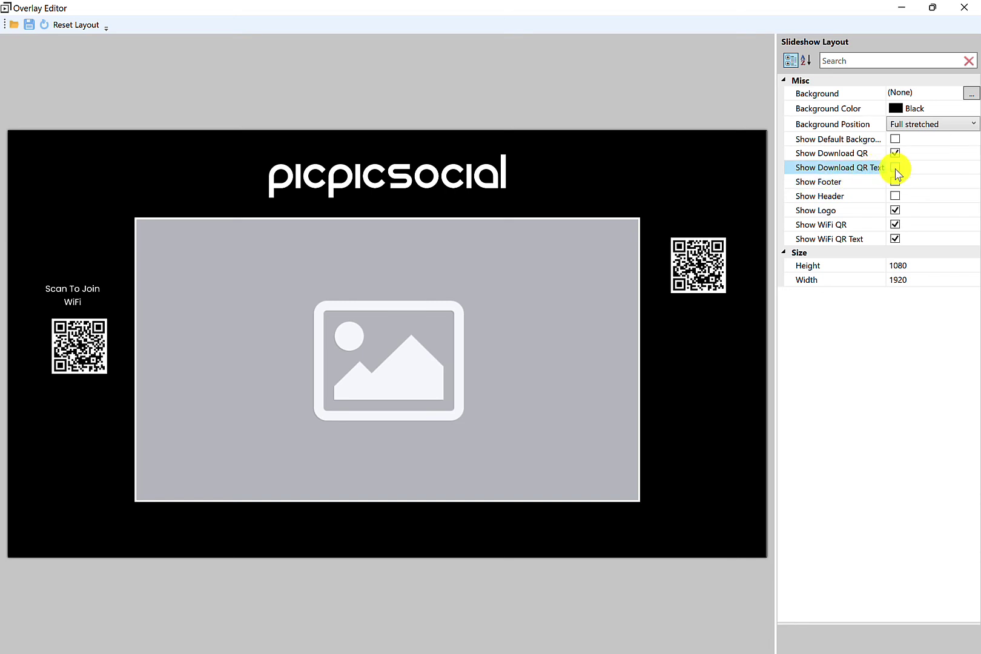
{"action": "left_click", "coordinate": [896, 169]}
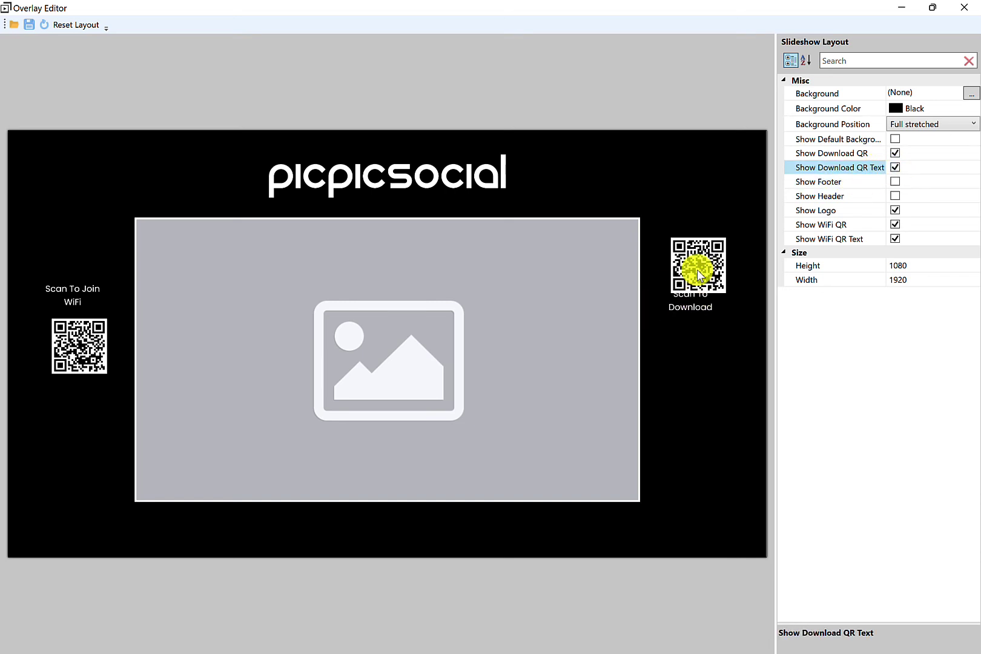
{"action": "left_click_drag", "start_coordinate": [698, 270], "coordinate": [702, 353]}
{"action": "left_click", "coordinate": [689, 288]}
{"action": "left_click", "coordinate": [691, 298]}
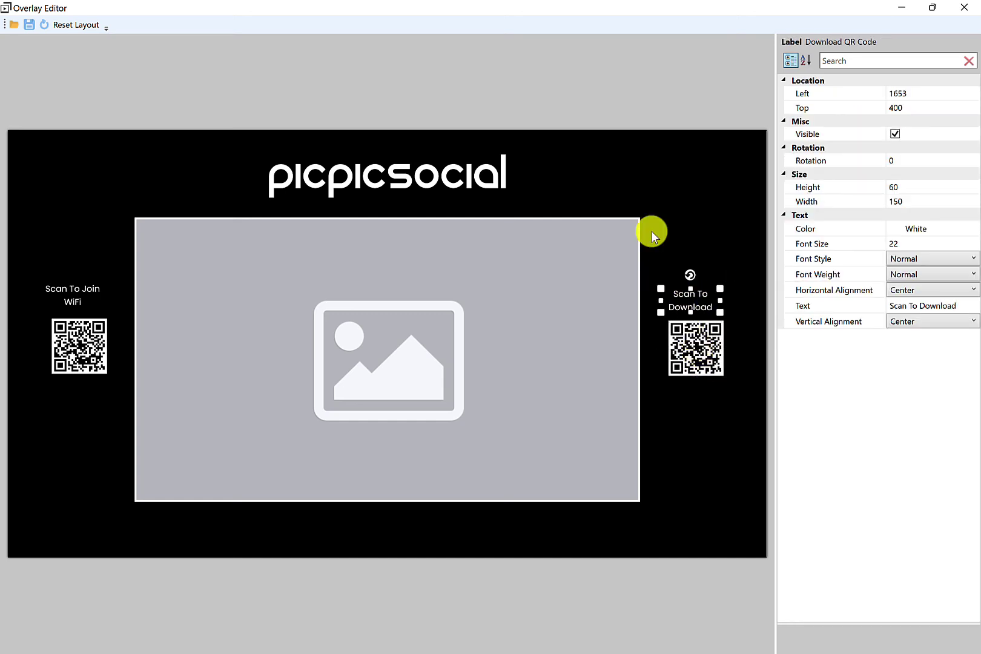
Show the slideshow layout's footer and select the footer label to view its properties
{"action": "left_click", "coordinate": [656, 192]}
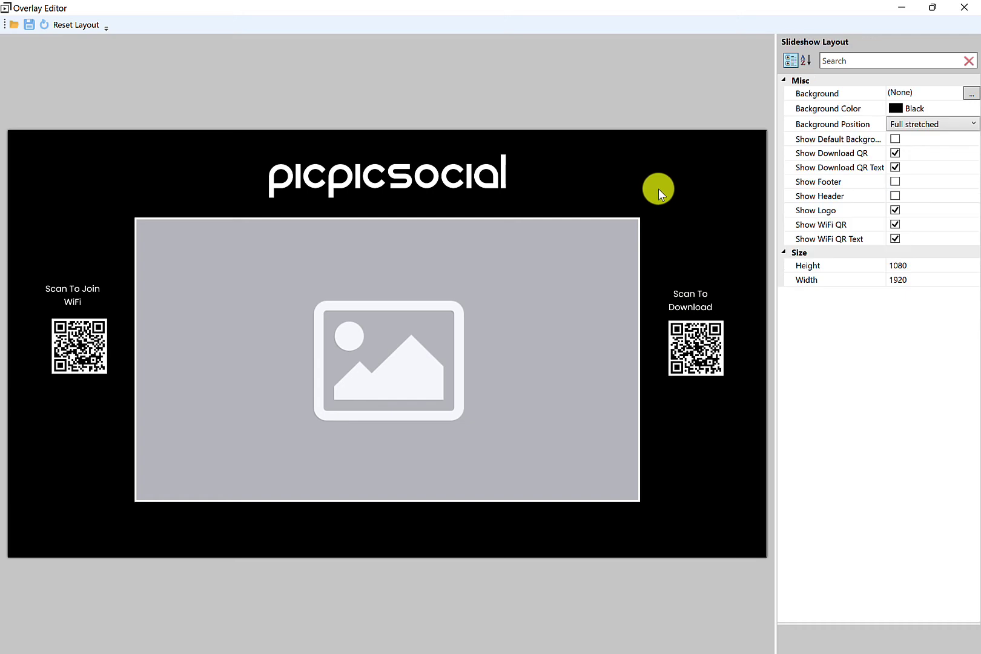
{"action": "left_click", "coordinate": [860, 184]}
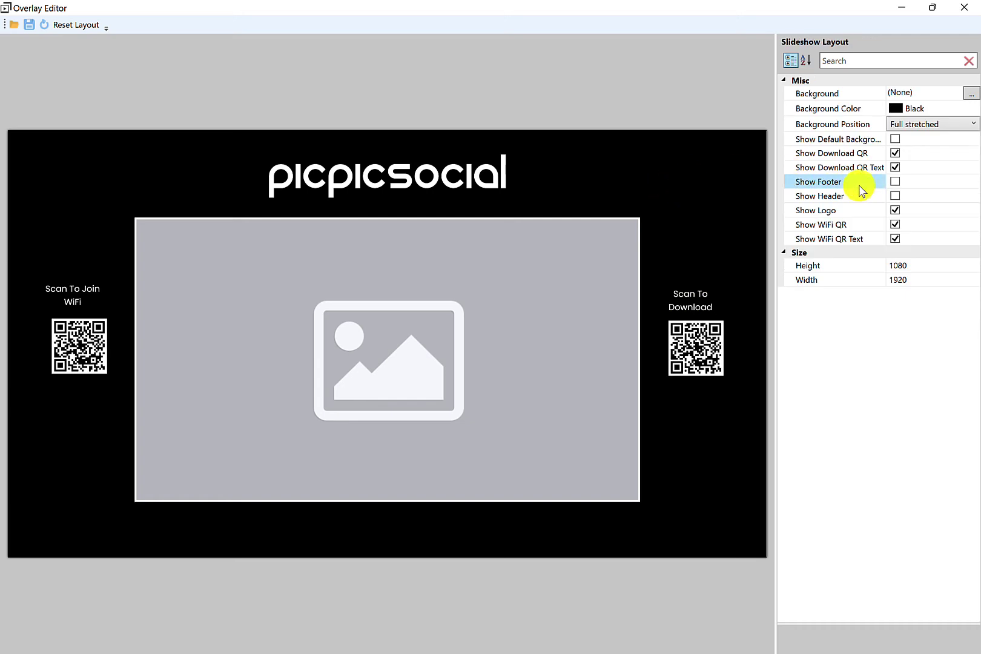
{"action": "left_click", "coordinate": [895, 184]}
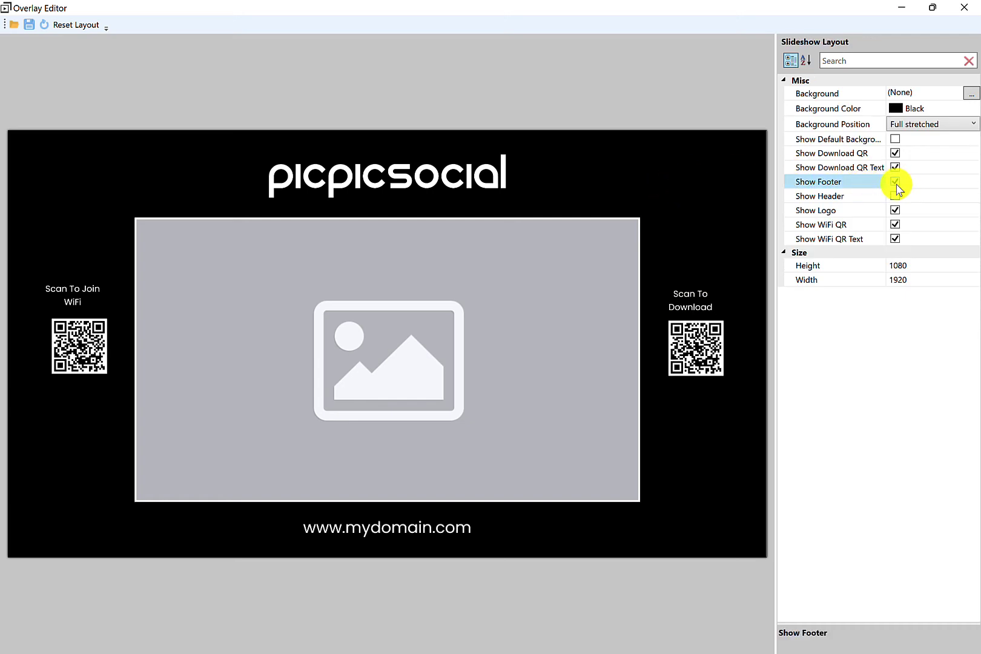
{"action": "left_click", "coordinate": [385, 526]}
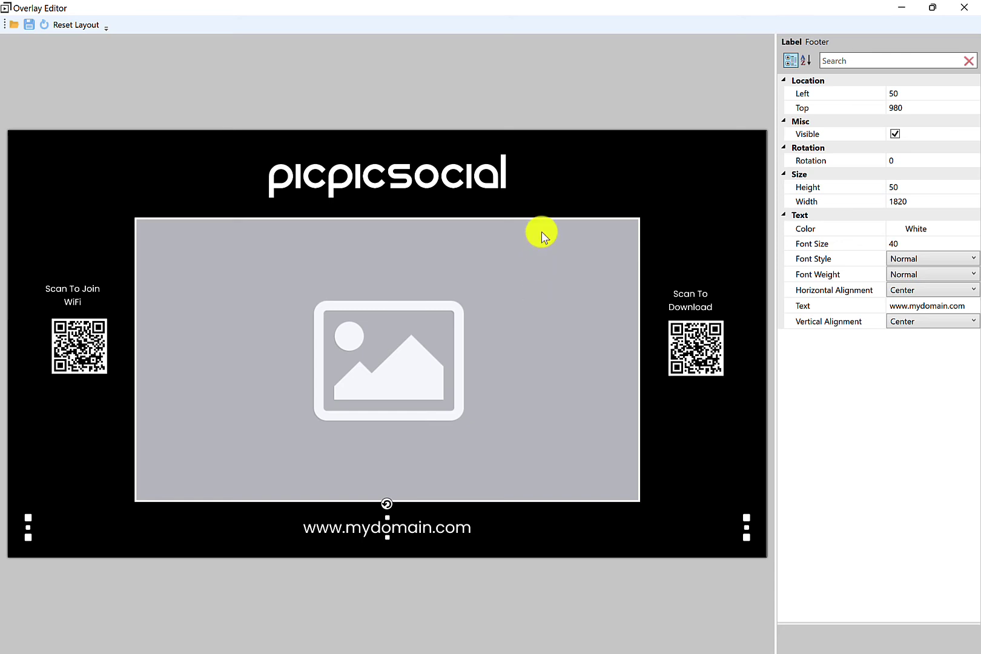
Show the slideshow layout's header and hide the logo that overlaps the event name
{"action": "left_click", "coordinate": [561, 194]}
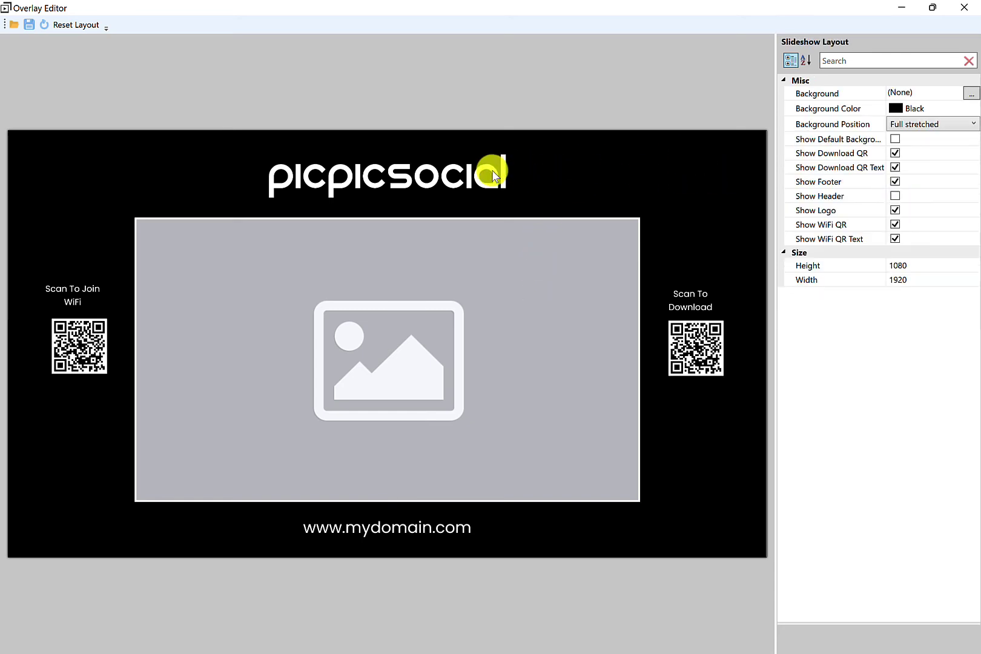
{"action": "left_click", "coordinate": [895, 196]}
{"action": "left_click", "coordinate": [895, 196]}
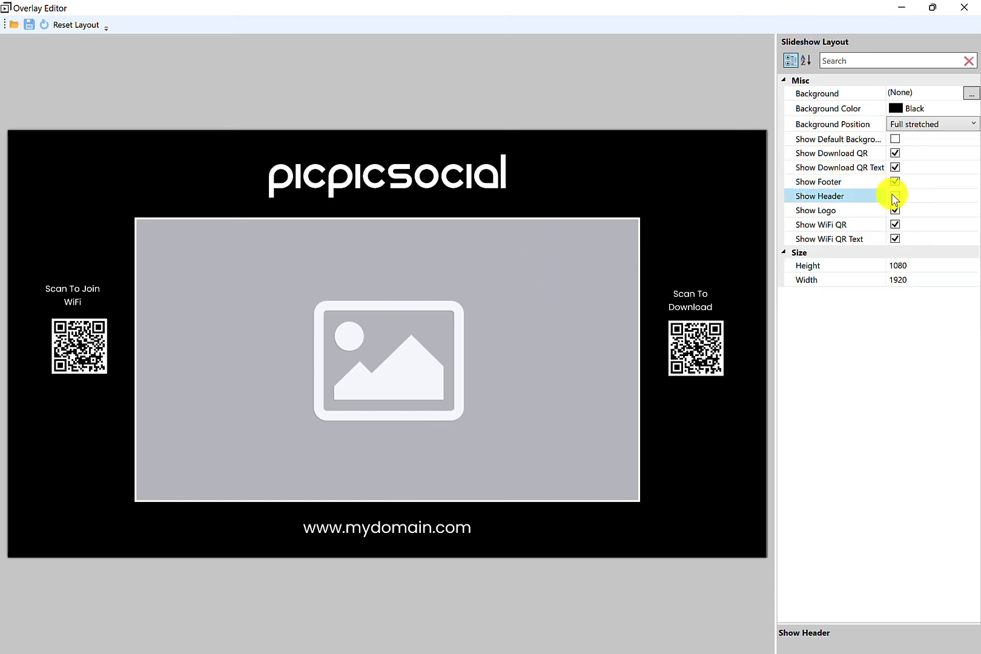
{"action": "left_click", "coordinate": [398, 182]}
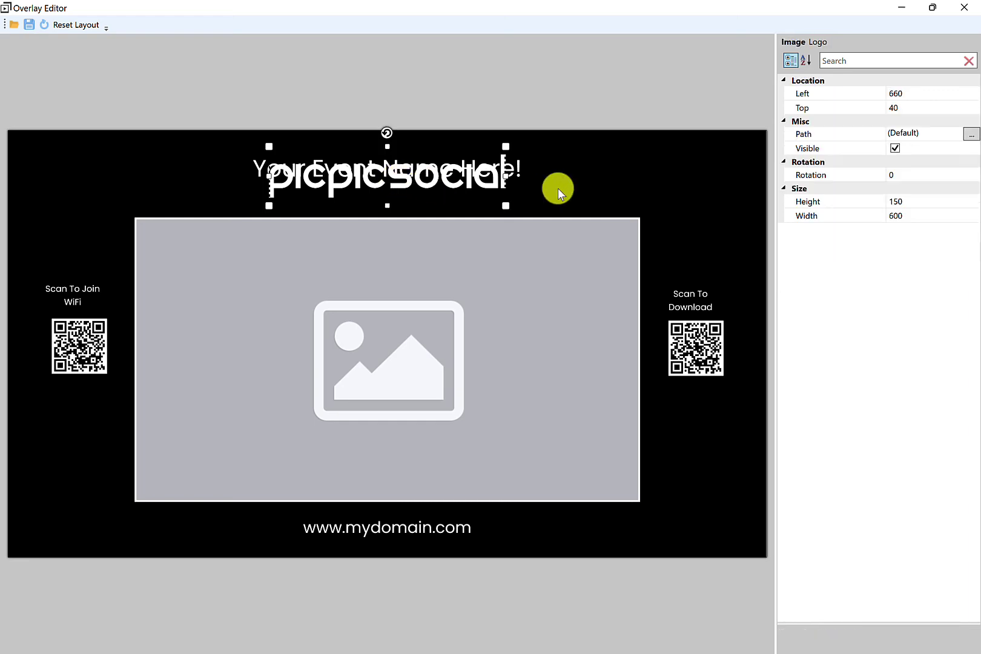
{"action": "left_click", "coordinate": [895, 149]}
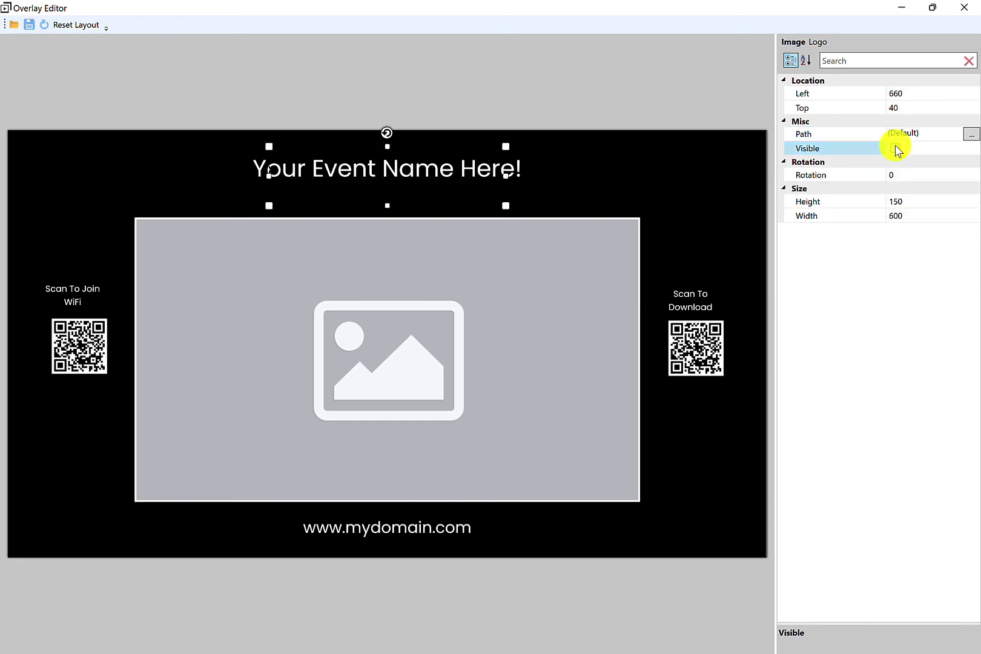
Set the width of the slideshow layout's image placeholder to 720
{"action": "left_click", "coordinate": [615, 183]}
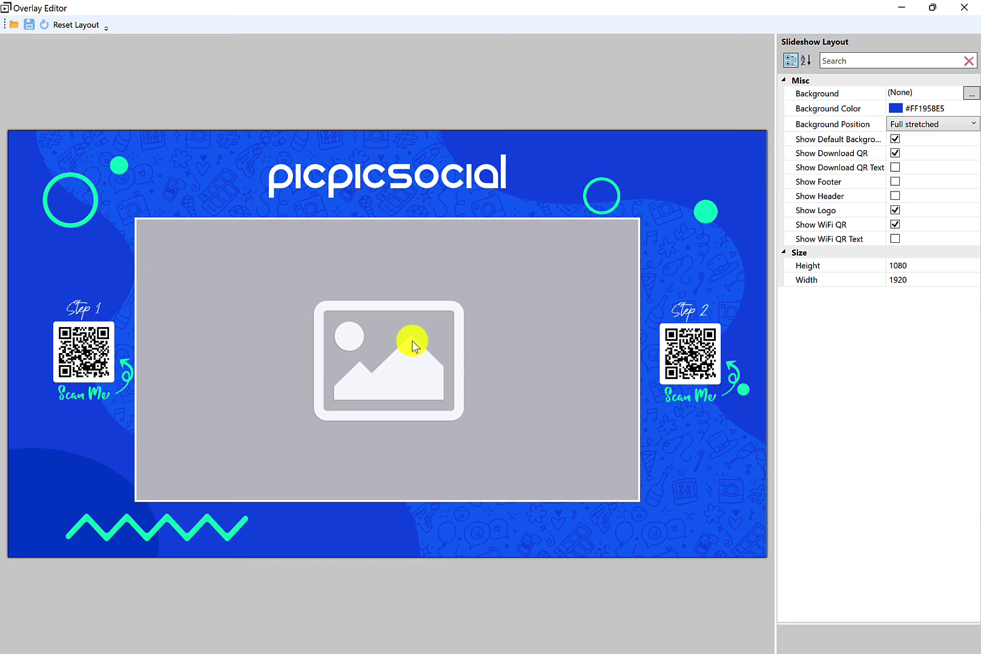
{"action": "left_click", "coordinate": [404, 303]}
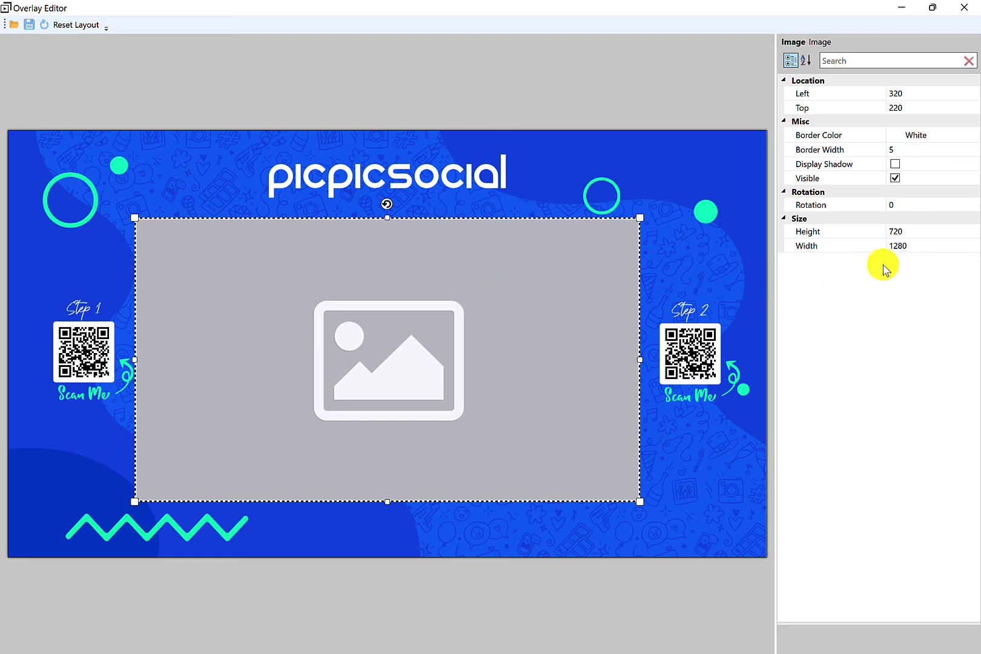
{"action": "left_click", "coordinate": [902, 246]}
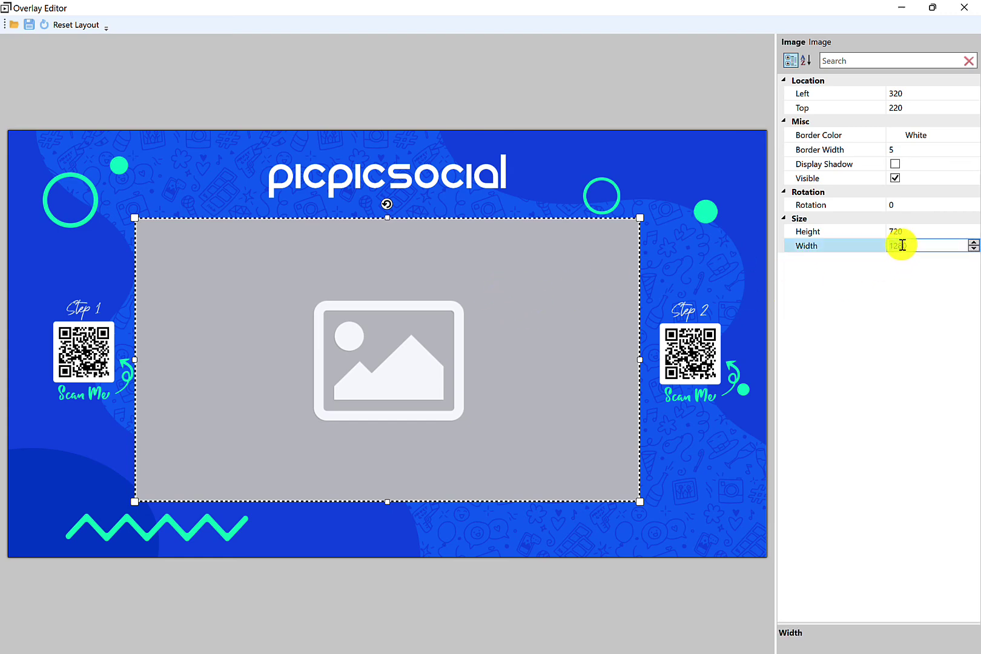
{"action": "type", "text": "720"}
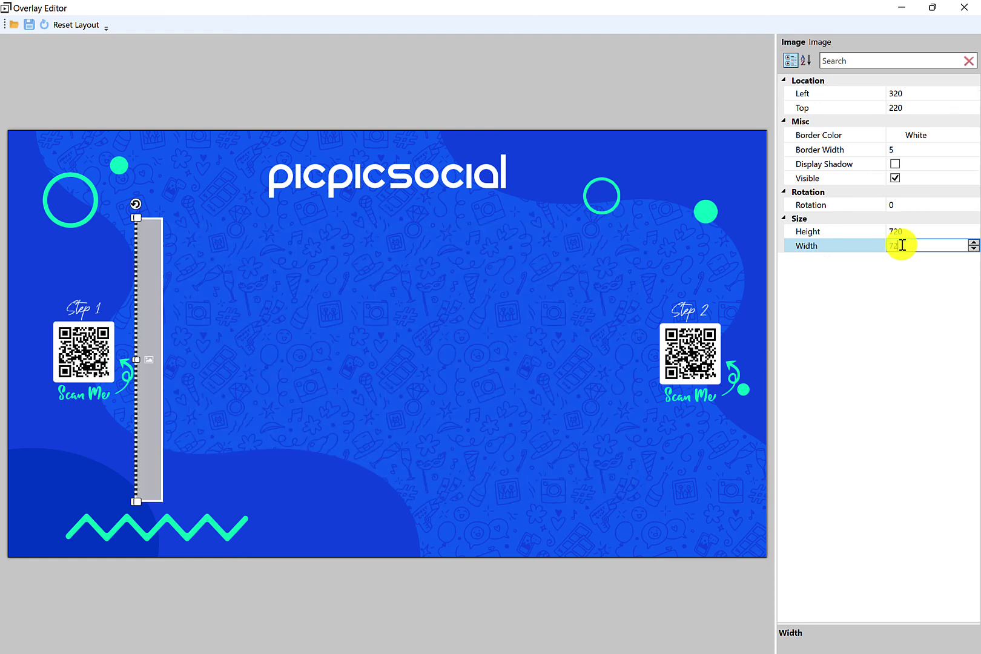
{"action": "left_click", "coordinate": [638, 349]}
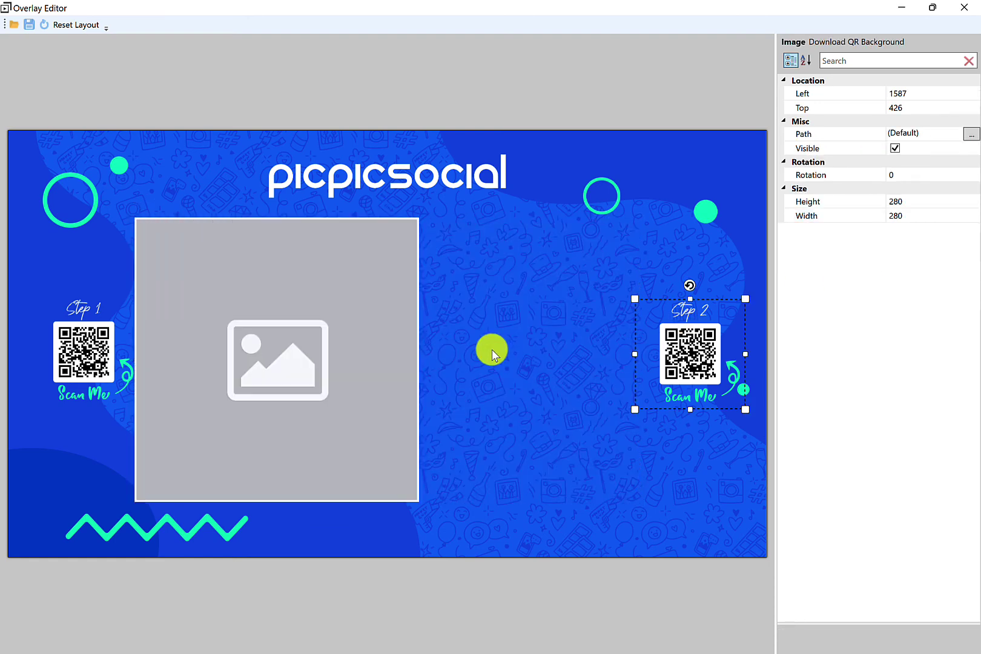
Move the square image placeholder to about the middle of the slideshow layout, at about Left 646 and Top 228
{"action": "left_click", "coordinate": [372, 357]}
{"action": "left_click_drag", "start_coordinate": [310, 358], "coordinate": [438, 357]}
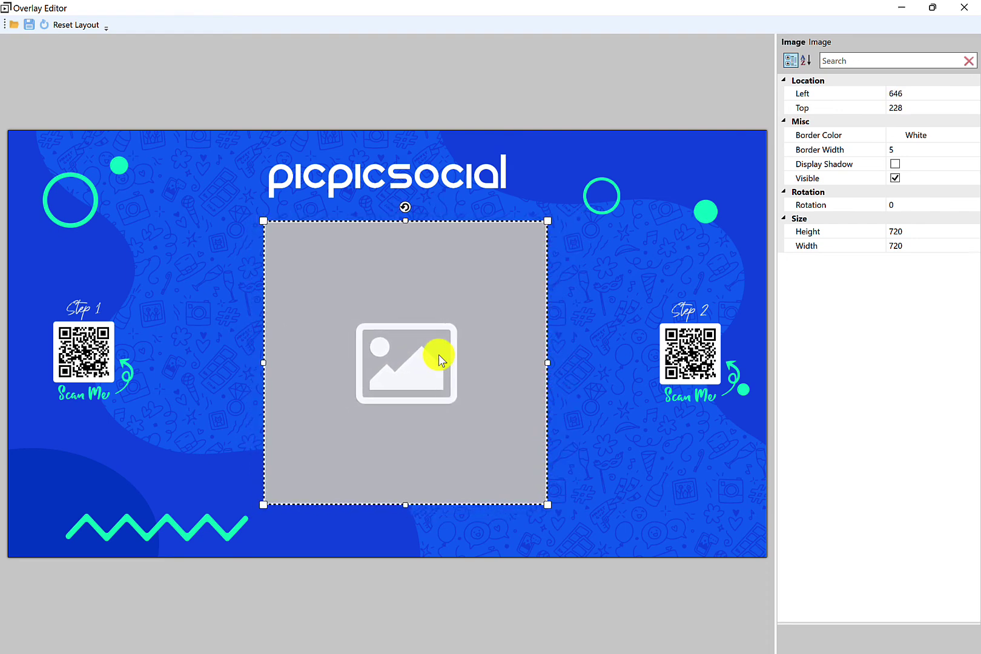
{"action": "left_click", "coordinate": [587, 356]}
Close the slideshow layout and open the Sharing Page layout for editing
{"action": "left_click", "coordinate": [964, 13]}
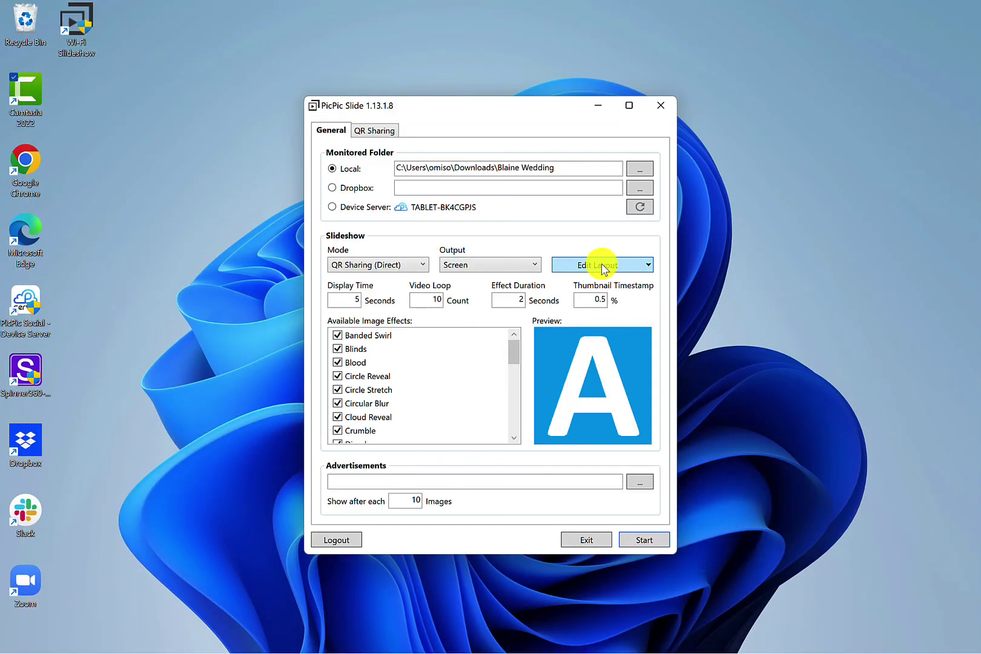
{"action": "left_click", "coordinate": [599, 265]}
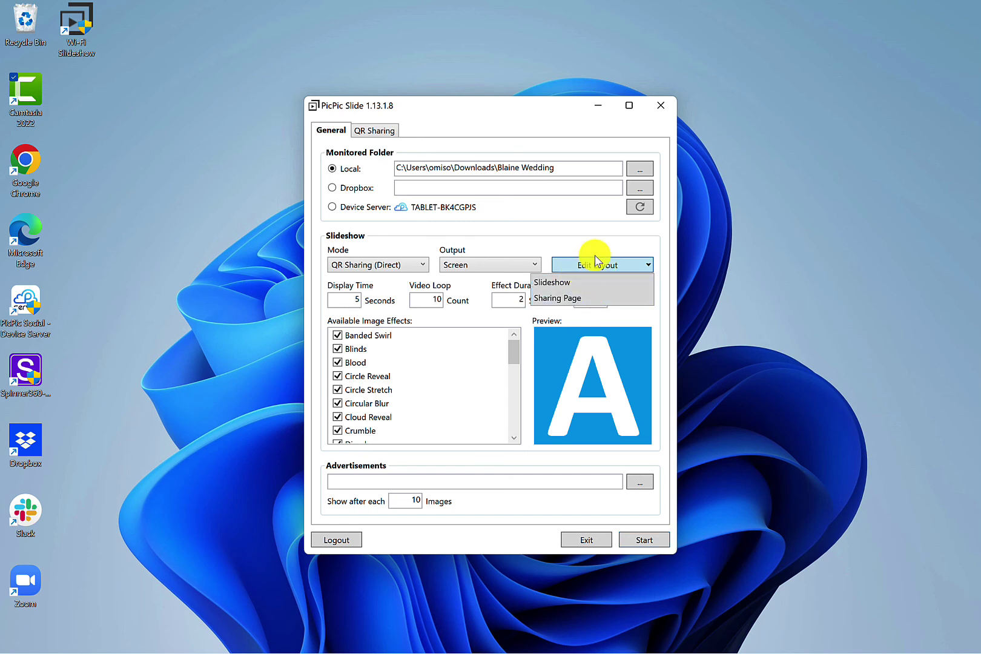
{"action": "left_click", "coordinate": [566, 299]}
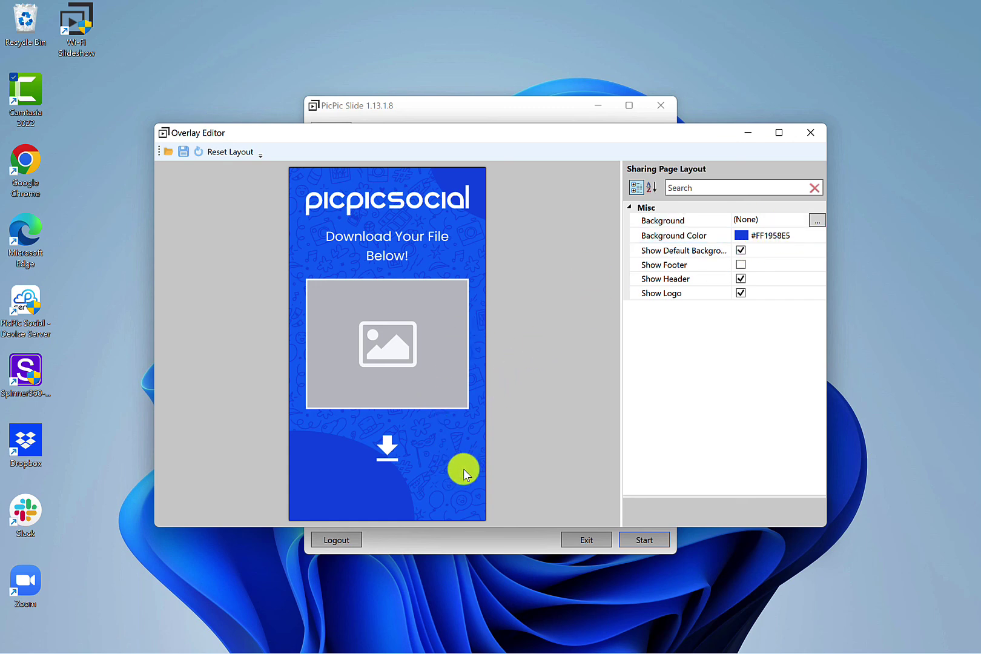
Set a custom image file as the Sharing Page layout's background
{"action": "left_click", "coordinate": [776, 221]}
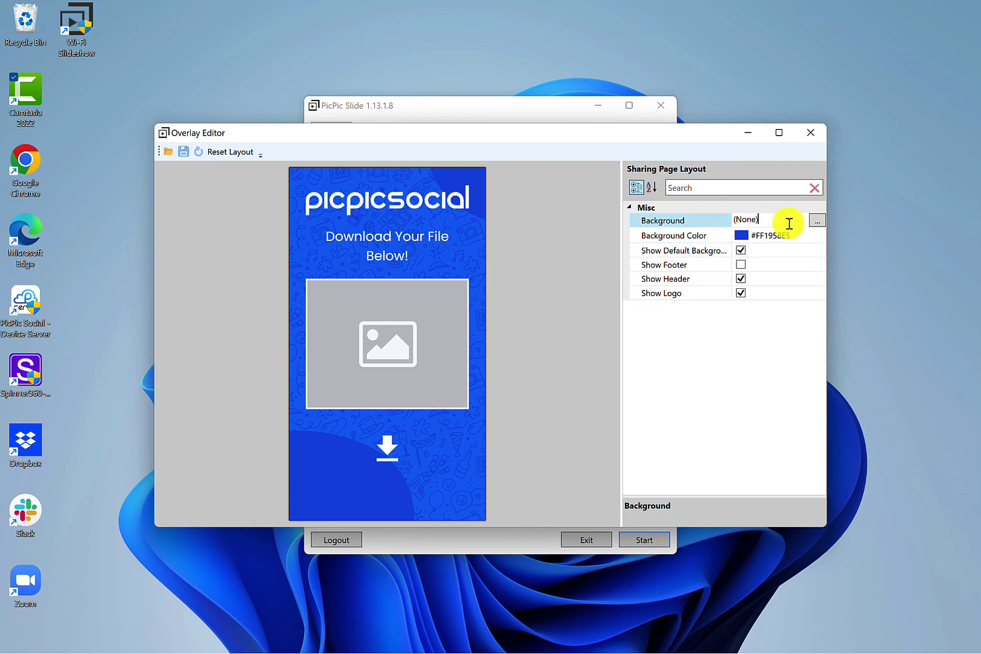
{"action": "left_click", "coordinate": [817, 220]}
{"action": "double_click", "coordinate": [312, 266]}
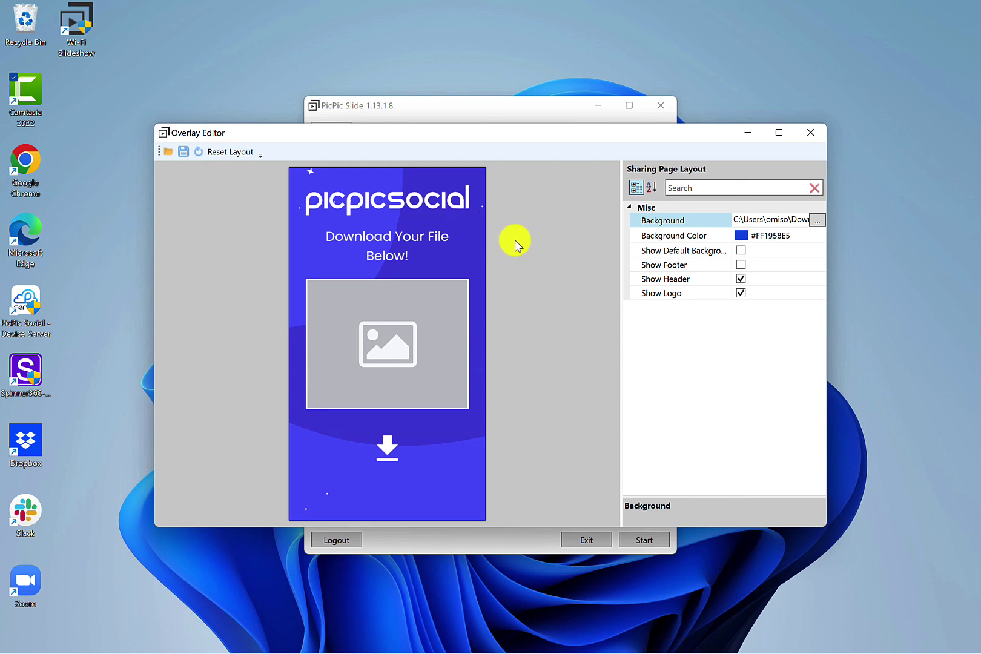
View the properties of the "Download Your File Below!" header label, then return to the Sharing Page layout's properties
{"action": "left_click", "coordinate": [426, 244]}
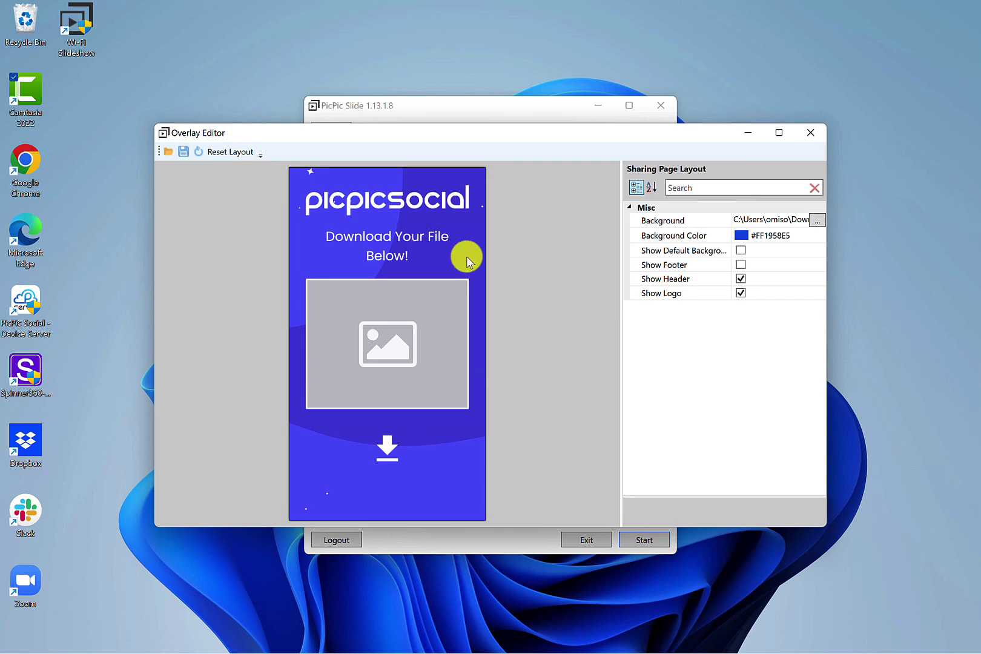
{"action": "left_click", "coordinate": [401, 241]}
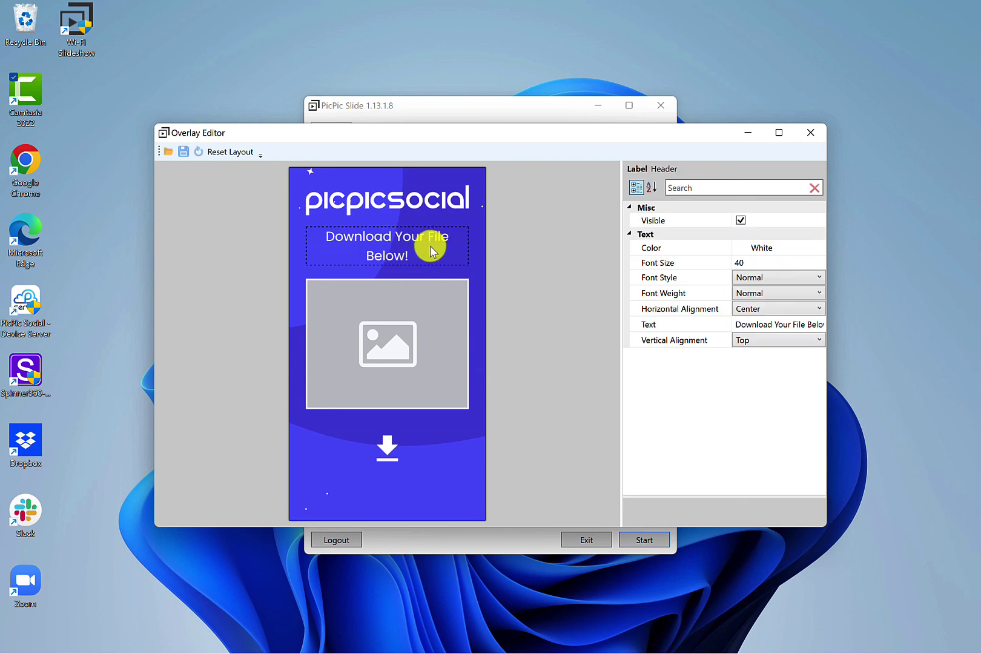
{"action": "left_click", "coordinate": [533, 258]}
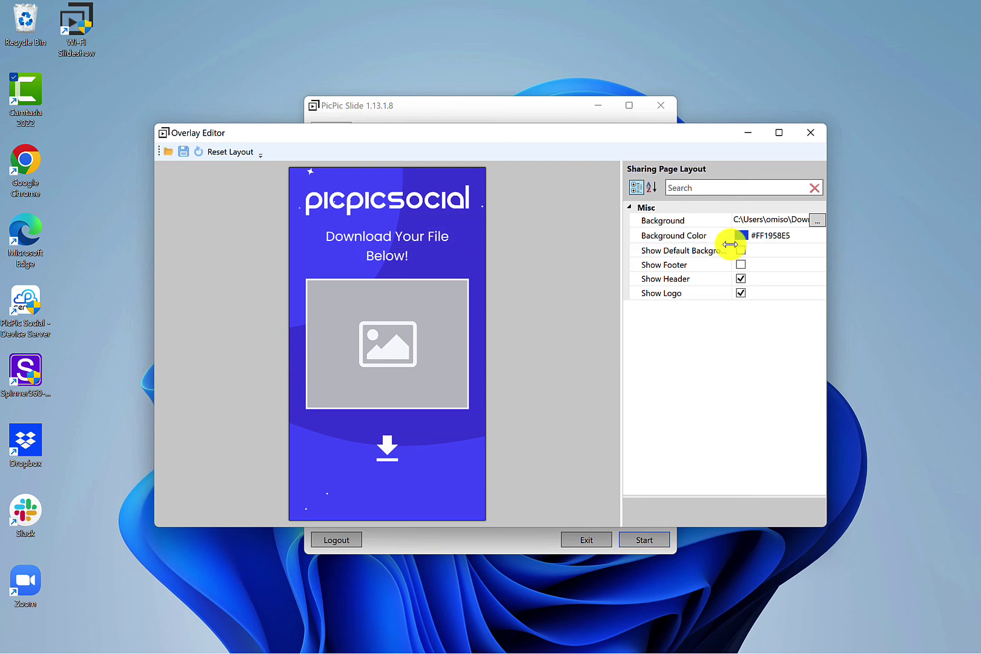
Hide the Sharing Page layout's header and show it again
{"action": "left_click", "coordinate": [740, 280]}
{"action": "left_click", "coordinate": [740, 279]}
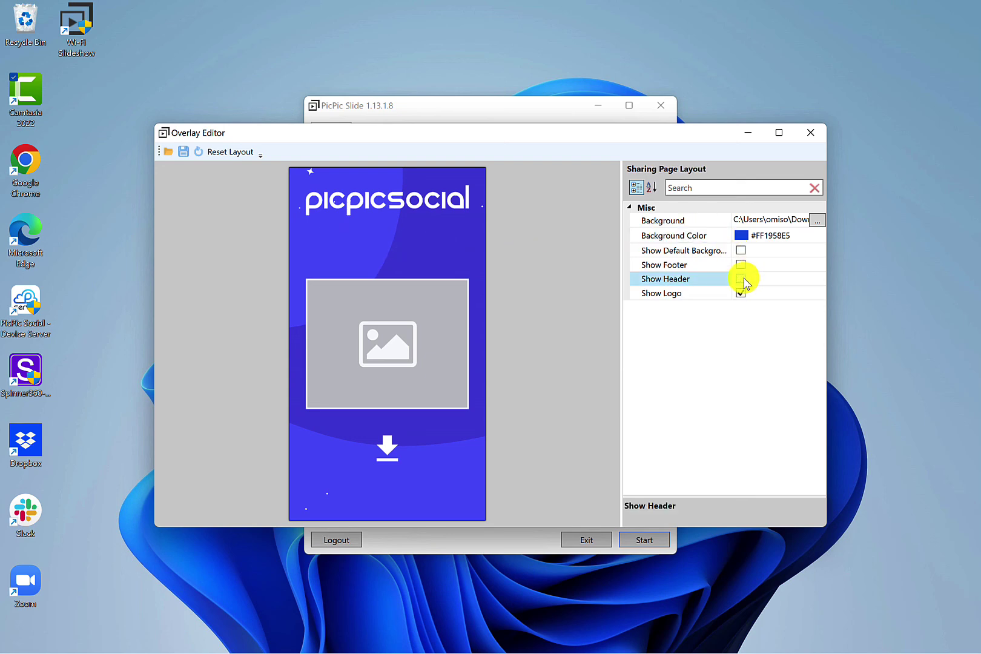
{"action": "left_click", "coordinate": [741, 279]}
Examine the header label's visibility and color options and open its text for editing
{"action": "left_click", "coordinate": [382, 235]}
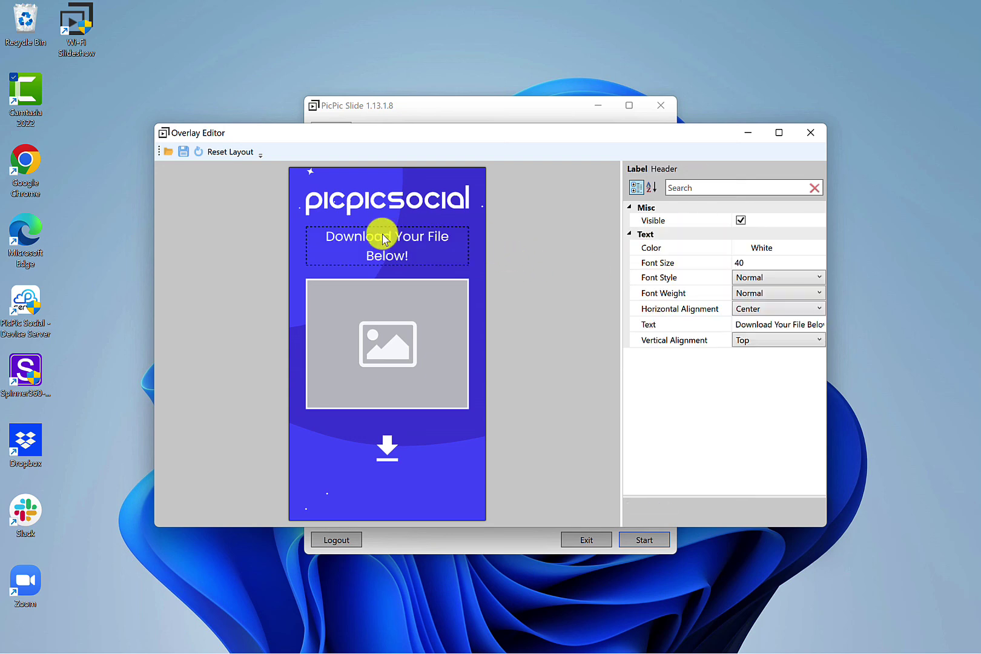
{"action": "left_click", "coordinate": [738, 223]}
{"action": "left_click", "coordinate": [735, 247]}
{"action": "left_click", "coordinate": [769, 325]}
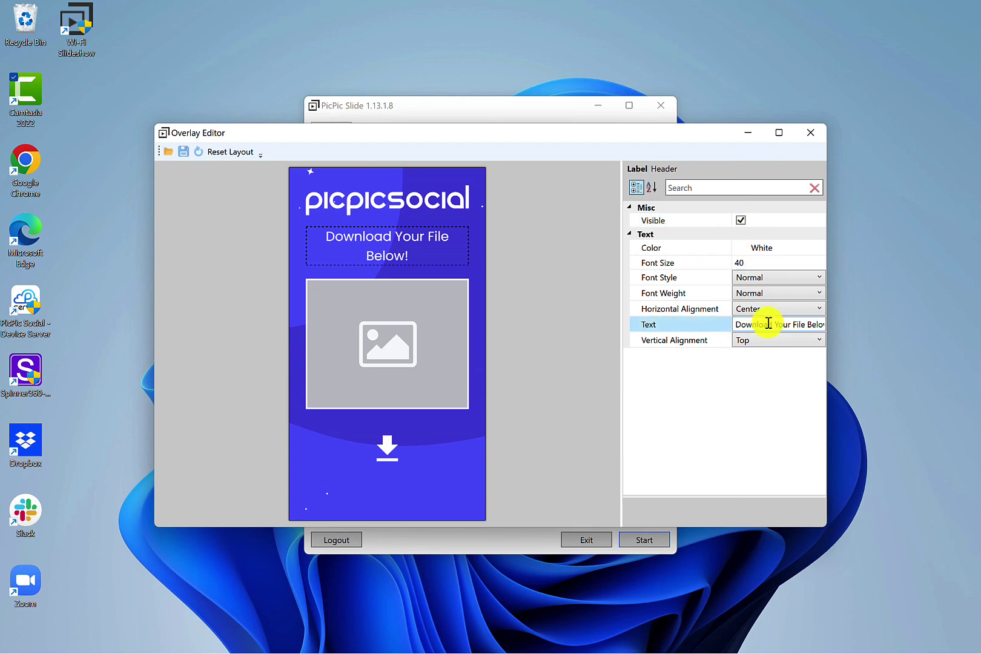